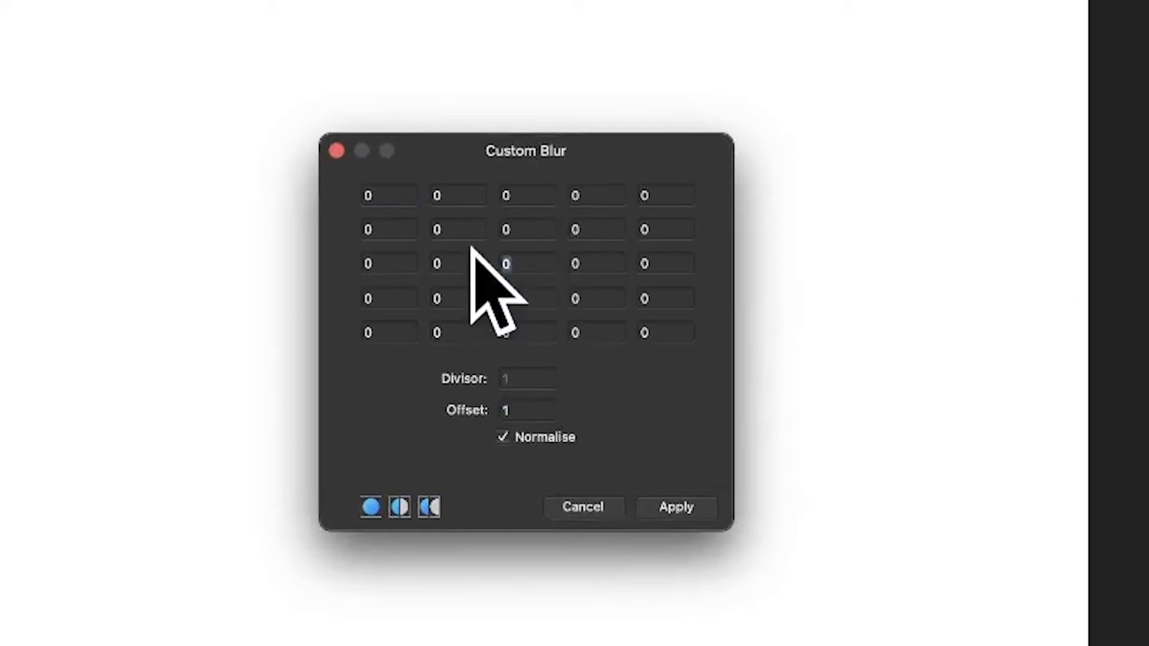
# Step: Set the centre cell of the custom blur matrix to 20
pyautogui.press('BackSpace')
pyautogui.write('2')
pyautogui.press('Tab')
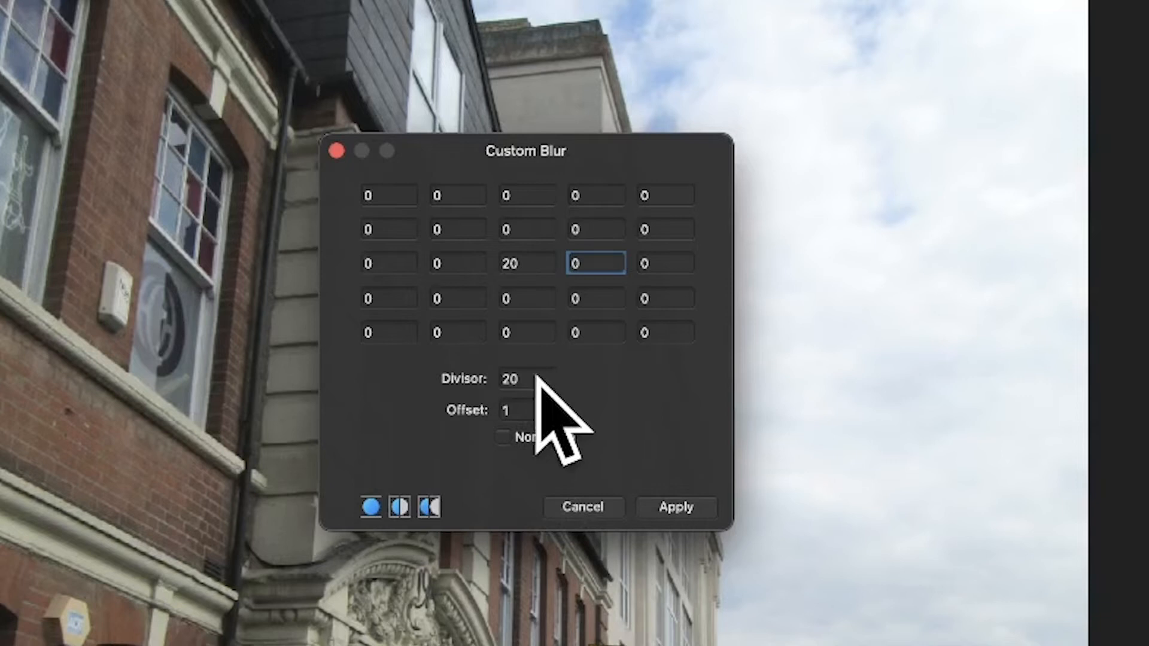
# Step: Try a divisor of 60, and switch Normalise back on
pyautogui.doubleClick(535, 378)
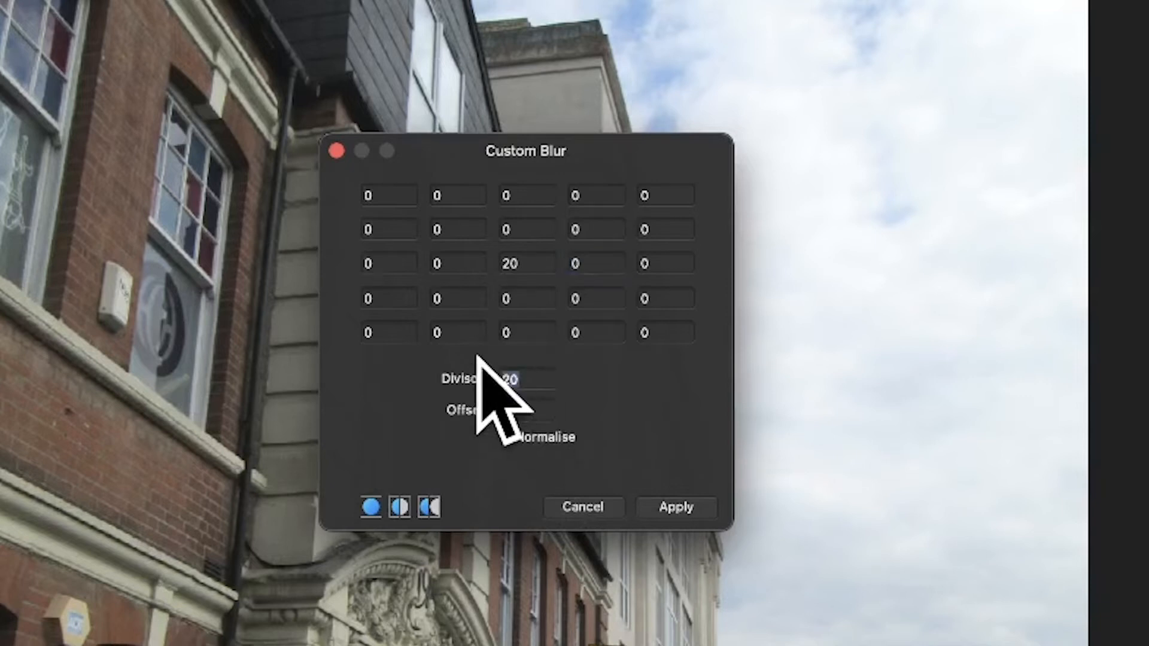
pyautogui.write('60')
pyautogui.press('Tab')
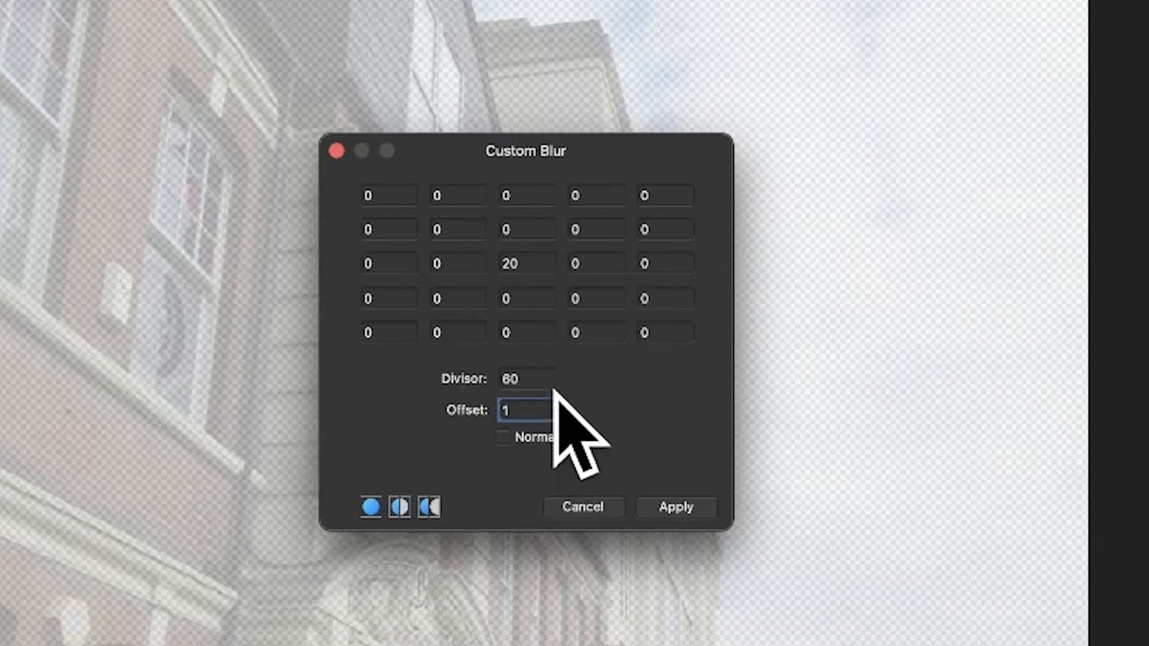
pyautogui.click(504, 437)
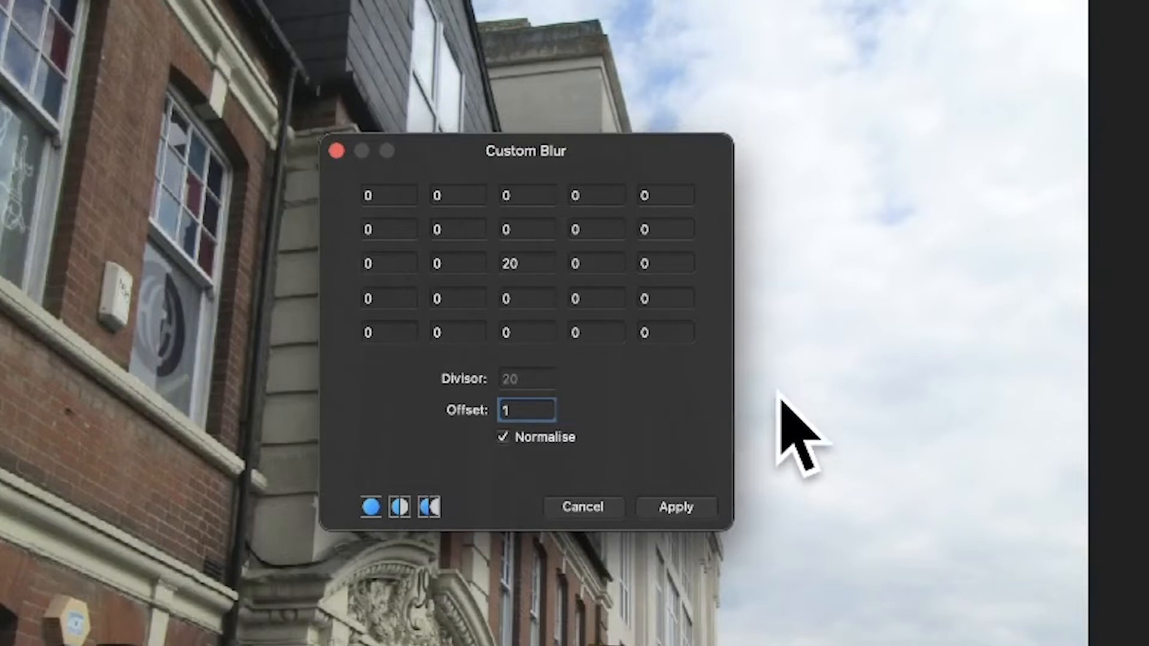
# Step: Set the second, third and fourth cells of the matrix's second row to 20 each
pyautogui.click(453, 228)
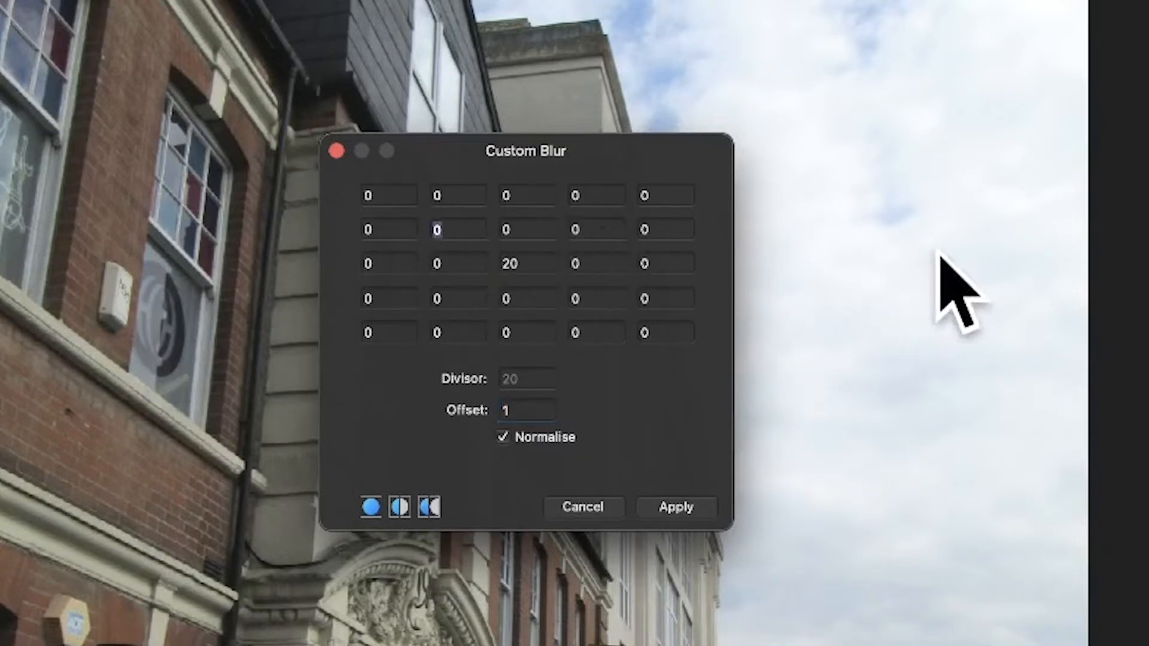
pyautogui.write('2')
pyautogui.press('Tab')
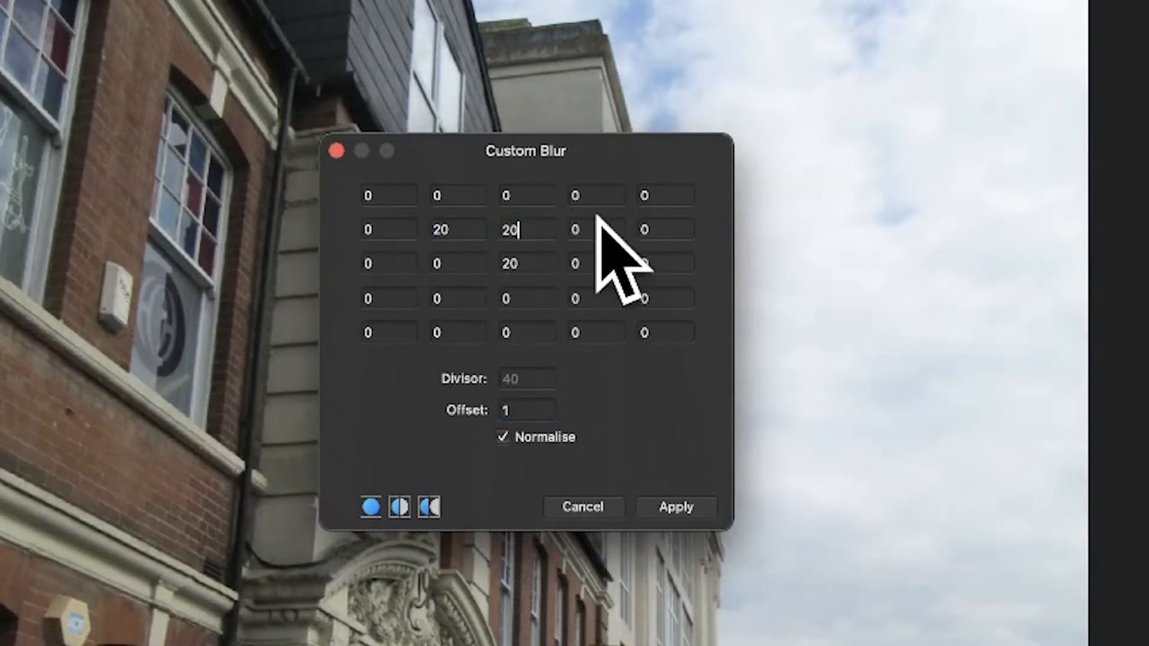
pyautogui.press('Tab')
pyautogui.press('Tab')
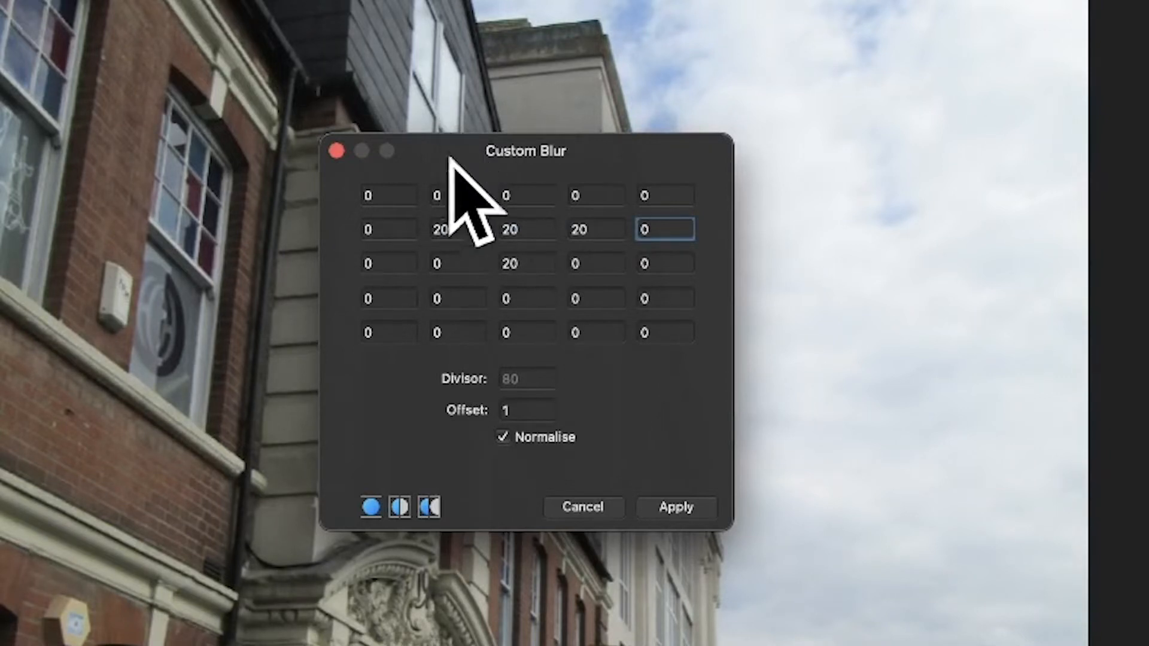
# Step: Set the blur offset to 50 to brighten the image
pyautogui.click(516, 409)
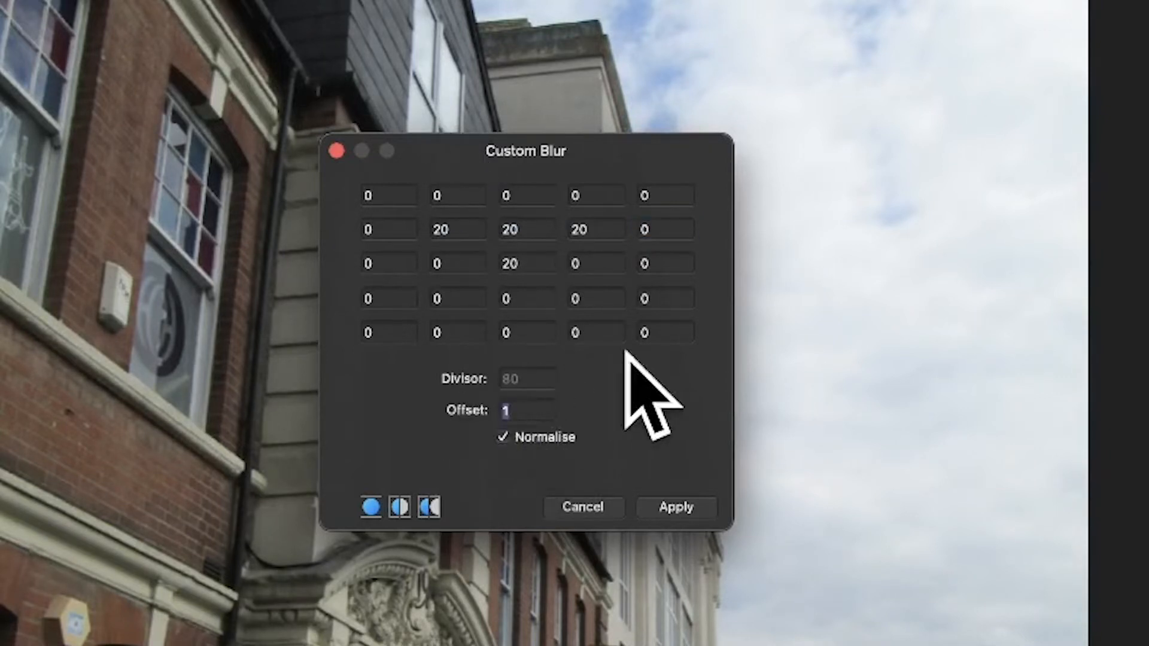
pyautogui.write('50')
pyautogui.press('Tab')
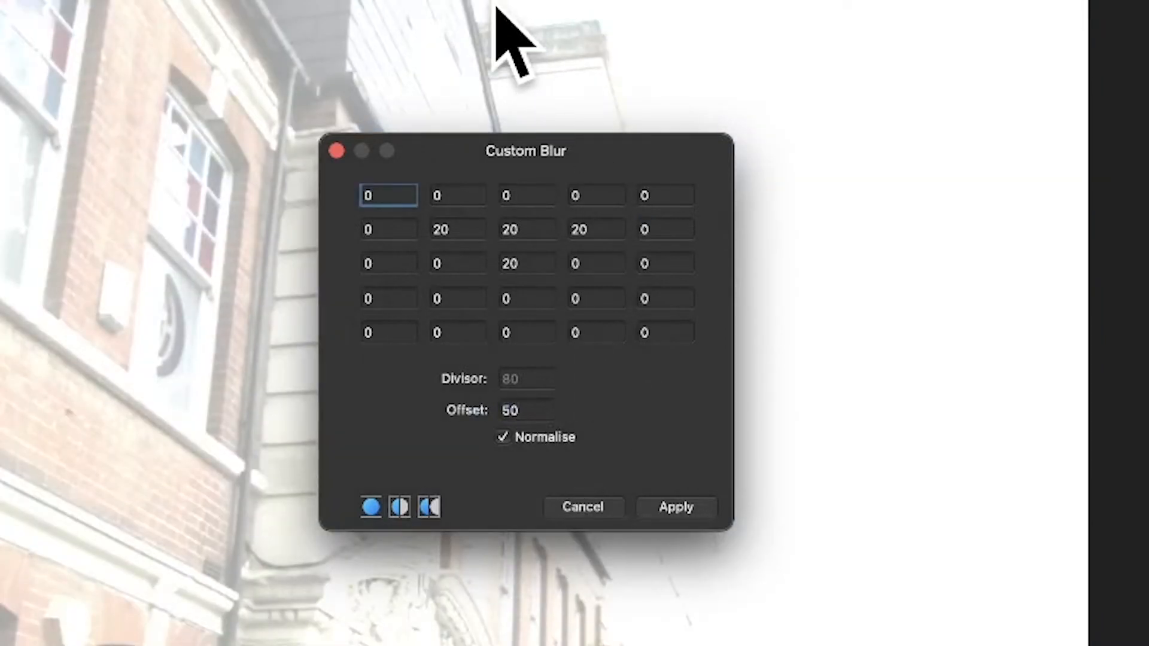
# Step: Set the blur offset to -50
pyautogui.click(510, 408)
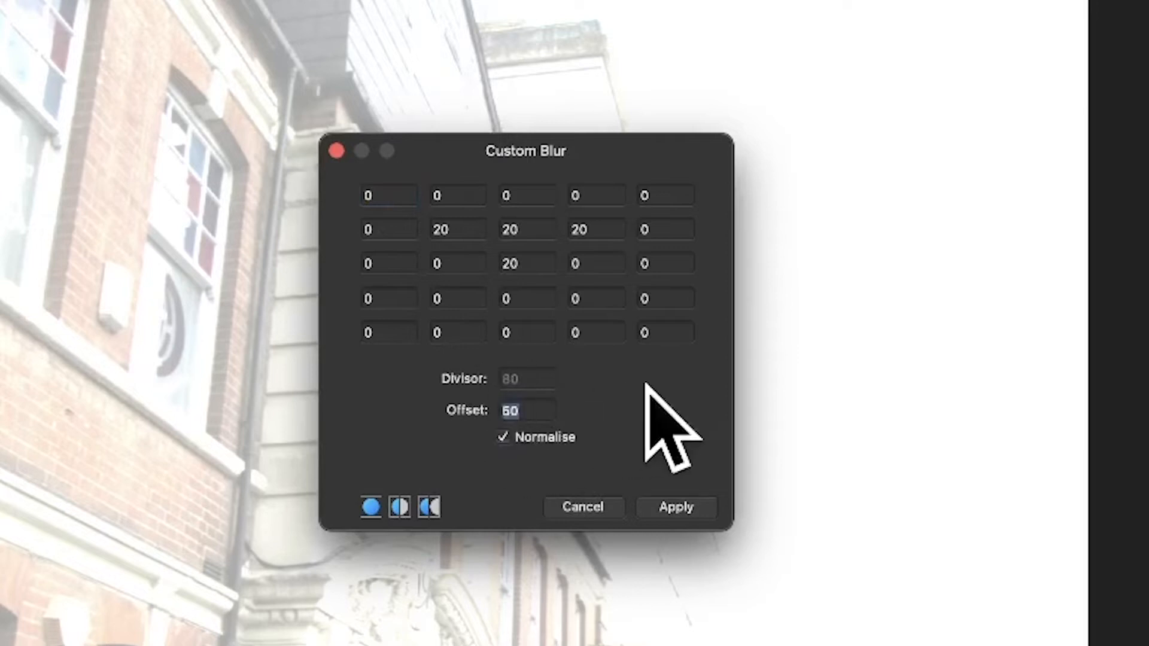
pyautogui.write('-6')
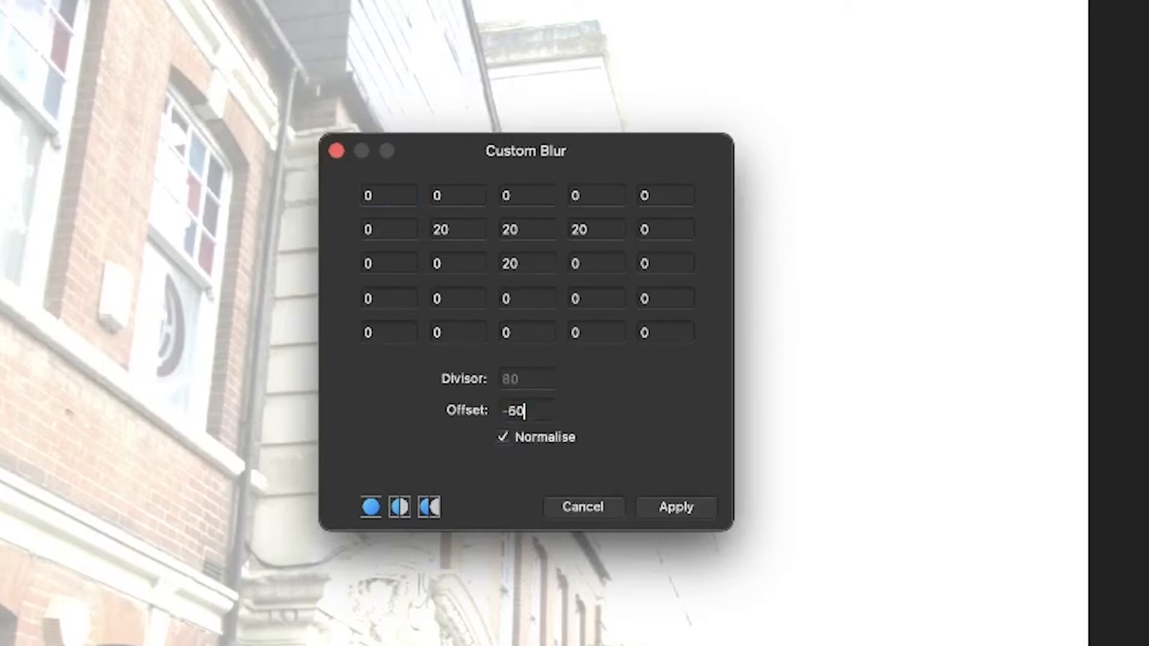
pyautogui.write('0')
pyautogui.press('Tab')
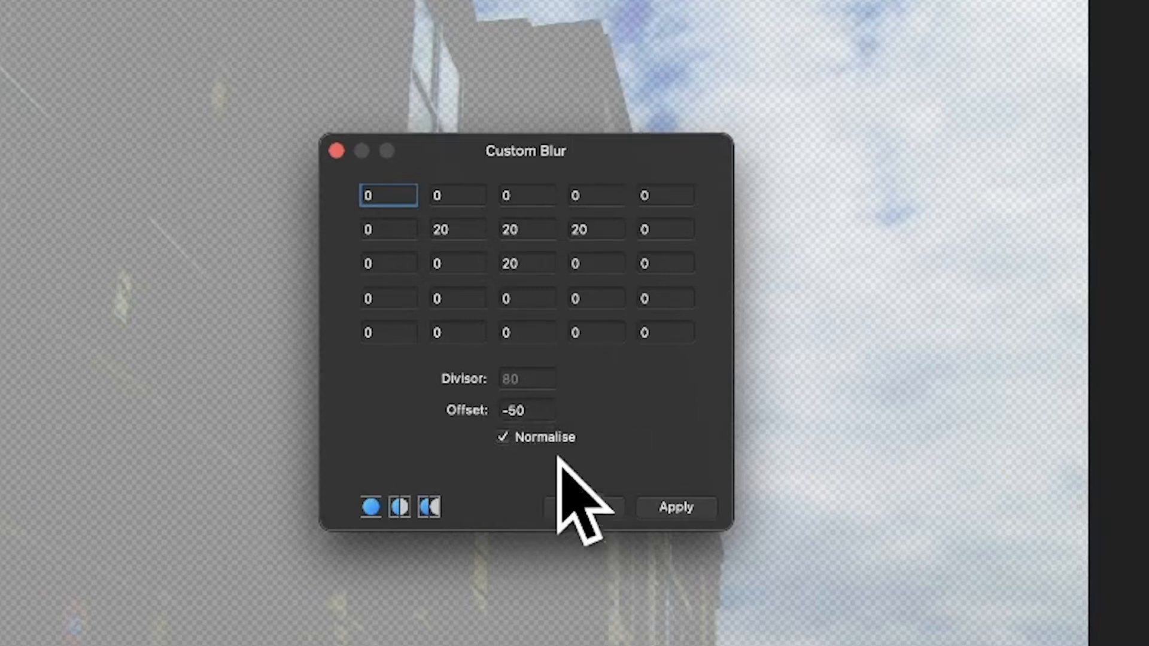
# Step: Try a very small blur offset of 0.0001
pyautogui.click(526, 412)
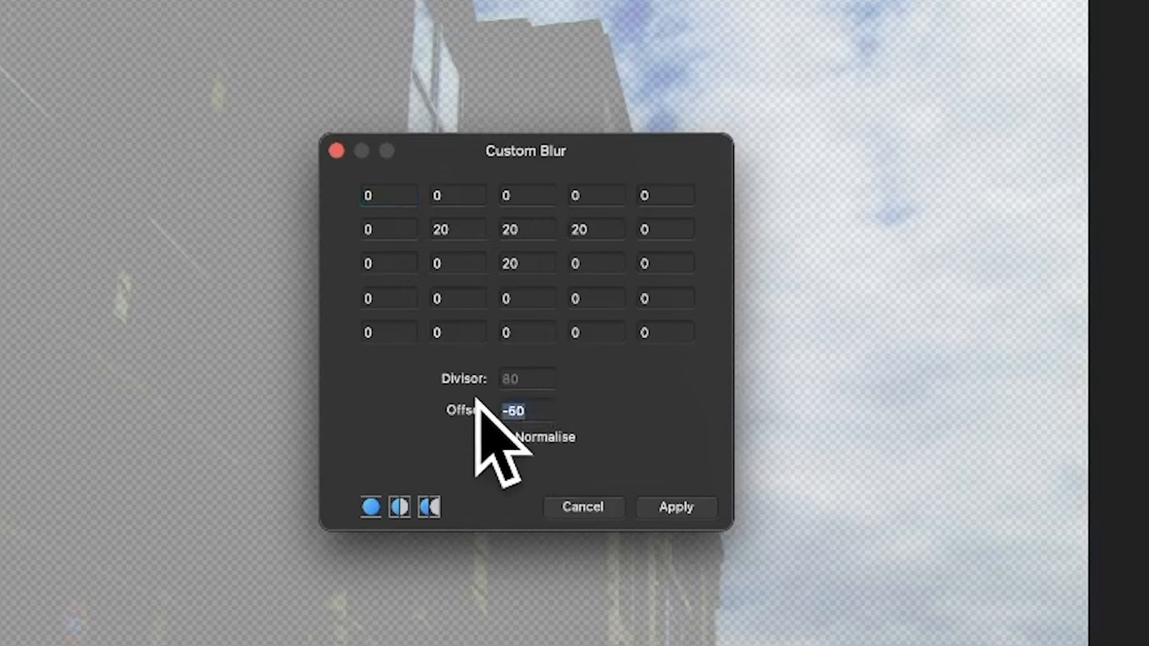
pyautogui.write('0')
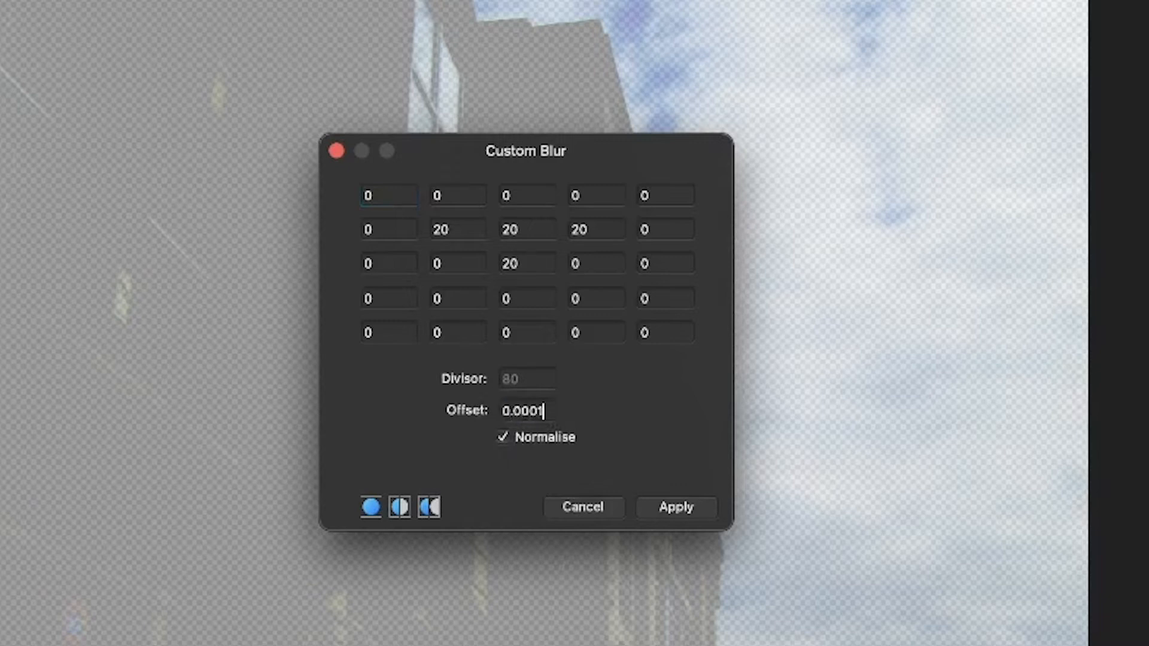
pyautogui.write('.0001')
pyautogui.press('Tab')
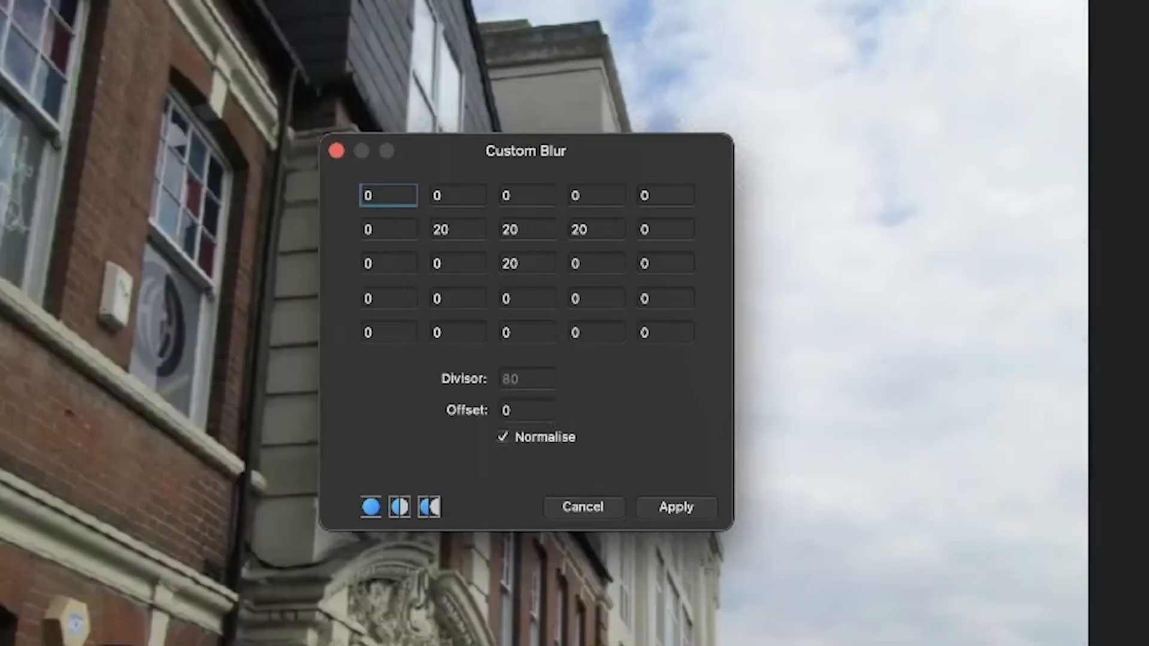
# Step: Set the blur offset to 0.01
pyautogui.click(532, 411)
pyautogui.write('.')
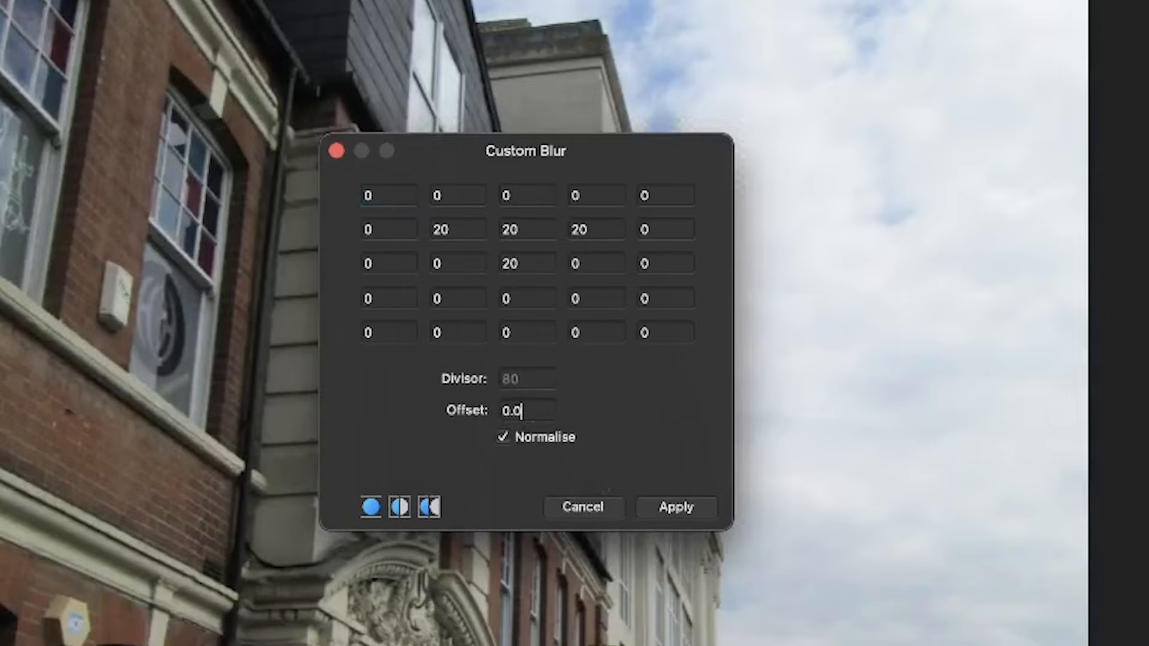
pyautogui.write('01')
pyautogui.press('Tab')
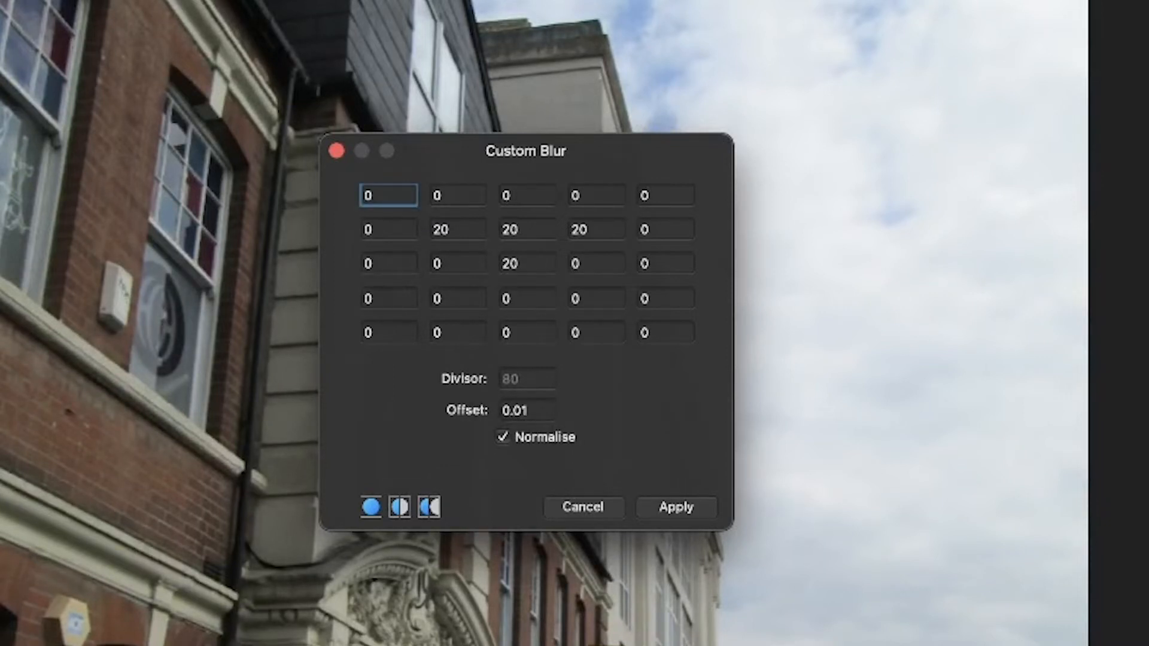
# Step: Replace the blur offset with 1 and raise it in whole increments to 12
pyautogui.click(524, 413)
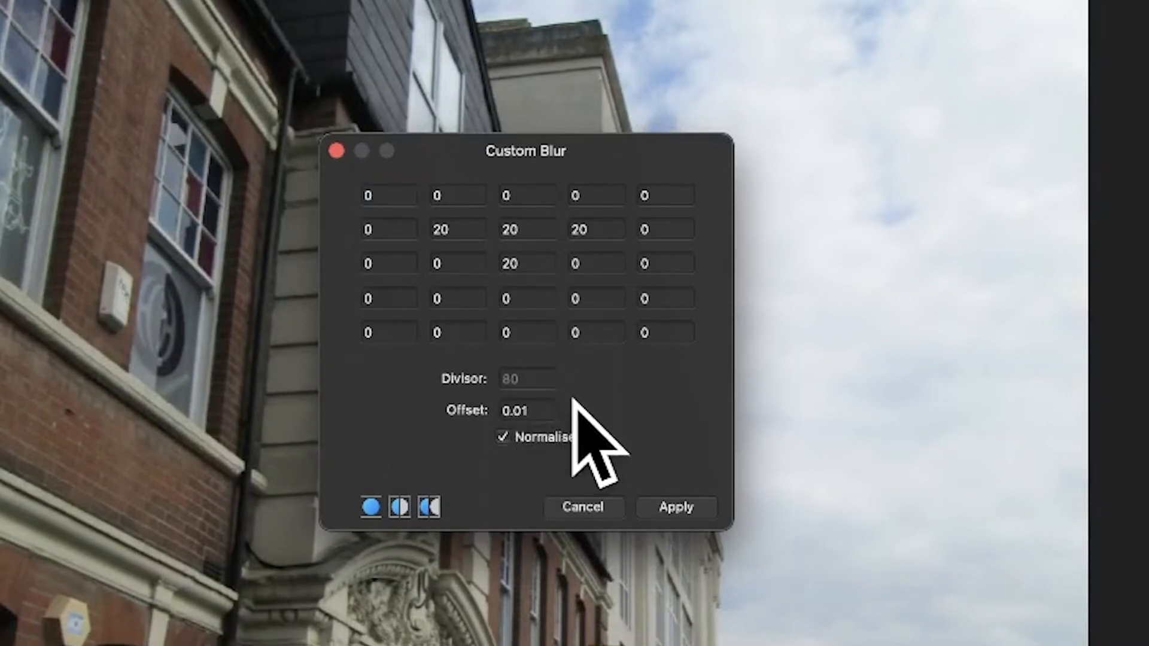
pyautogui.press('BackSpace')
pyautogui.press('BackSpace')
pyautogui.press('BackSpace')
pyautogui.press('BackSpace')
pyautogui.write('1')
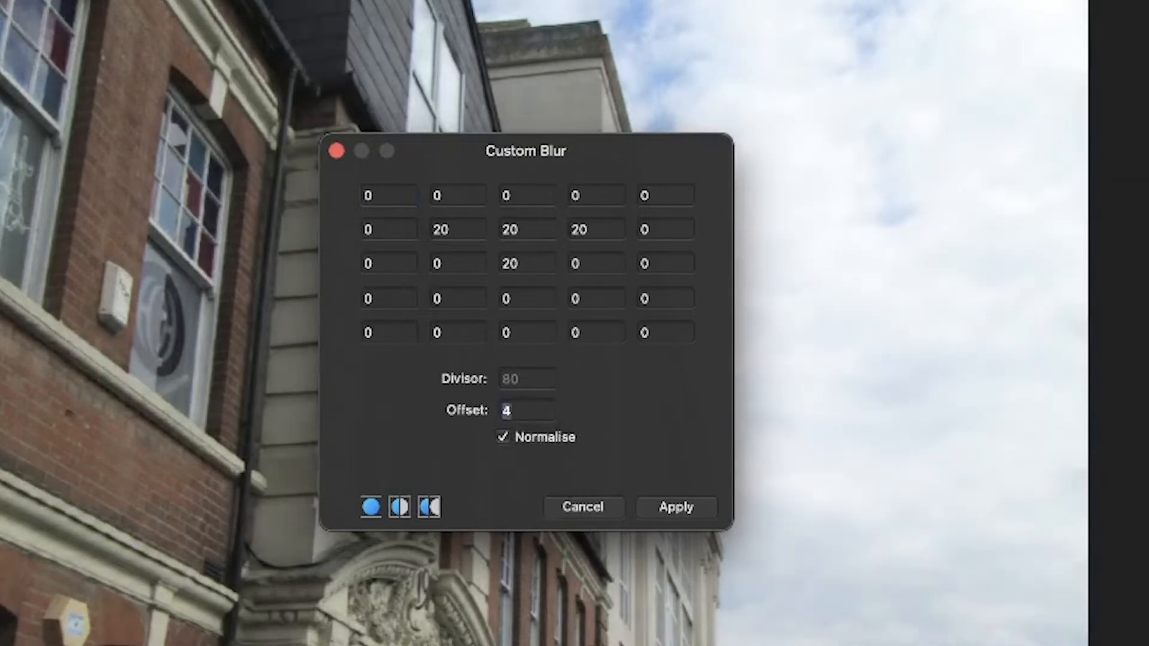
pyautogui.press('Up')
pyautogui.press('Up')
pyautogui.press('Up')
pyautogui.press('Up')
pyautogui.press('Up')
pyautogui.press('Up')
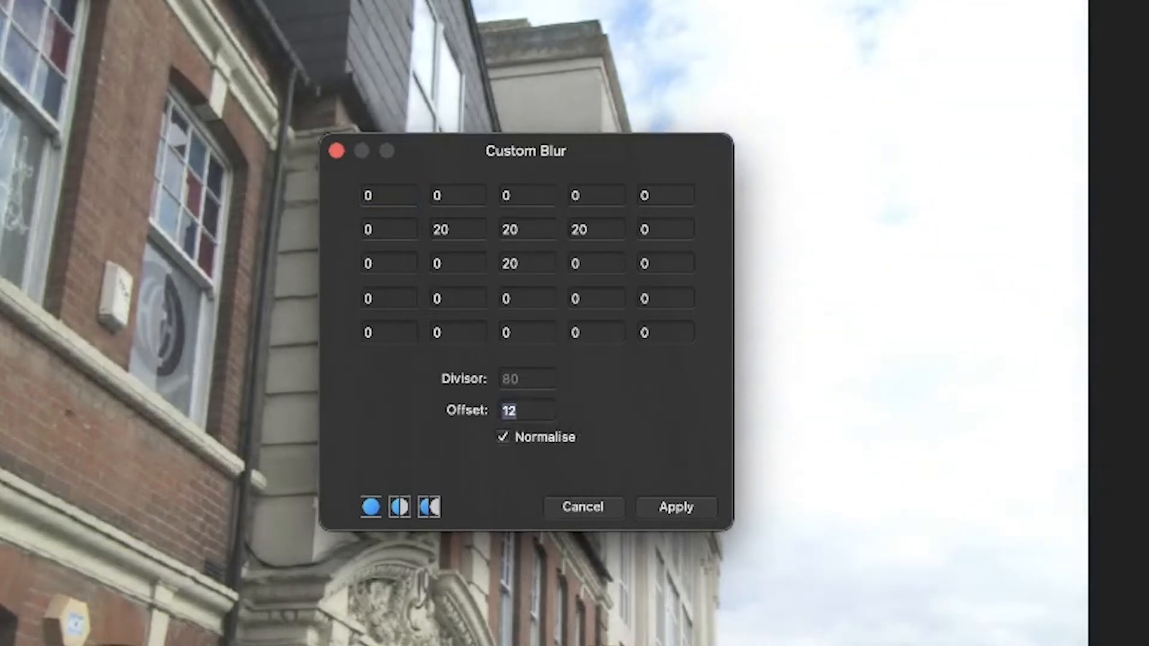
# Step: Lower the blur offset gradually and settle it at 8
pyautogui.press('Down')
pyautogui.press('Down')
pyautogui.press('Down')
pyautogui.press('Down')
pyautogui.press('Down')
pyautogui.press('Left')
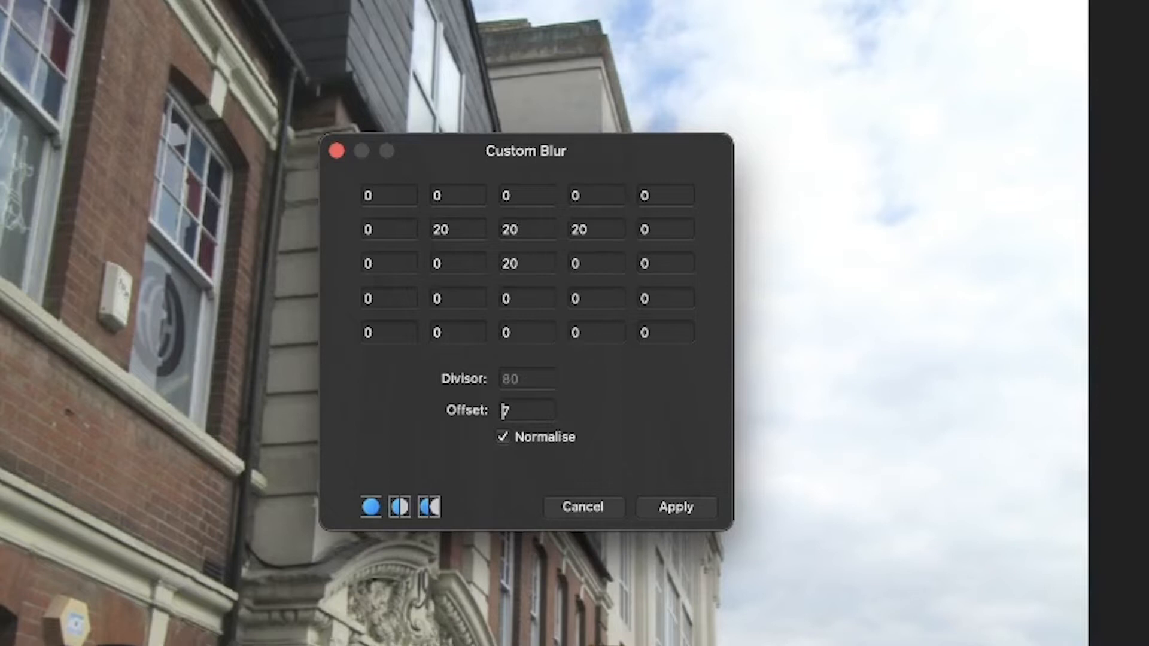
pyautogui.press('Up')
# Step: Raise the centre cell of the matrix in whole increments to 44
pyautogui.doubleClick(510, 263)
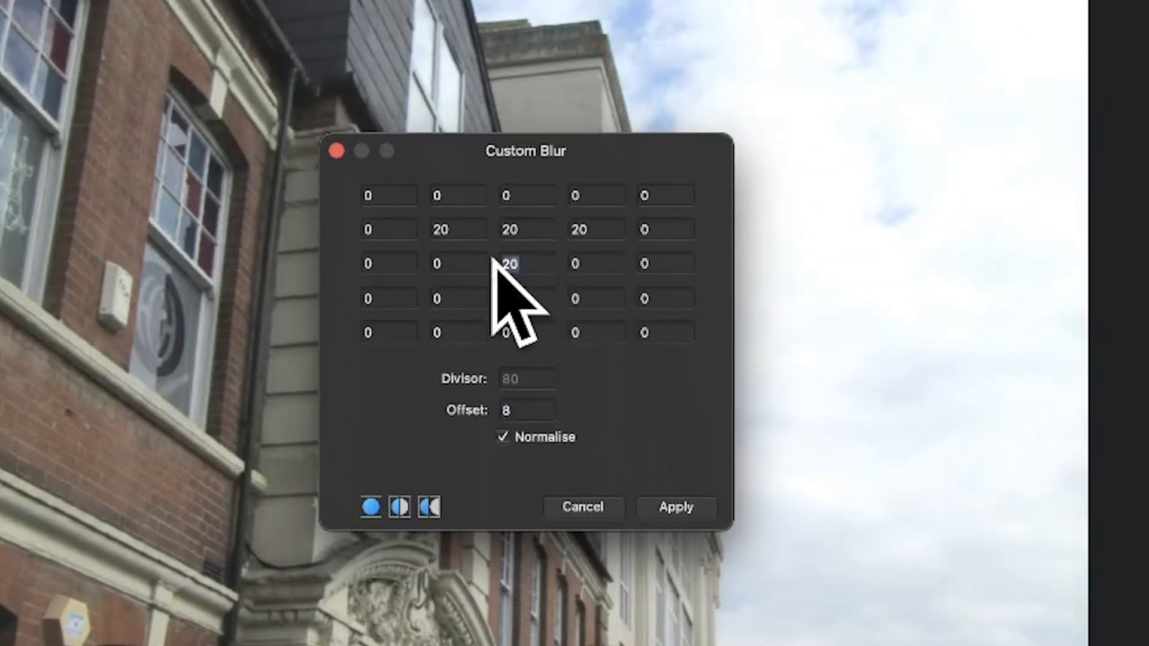
pyautogui.press('Up')
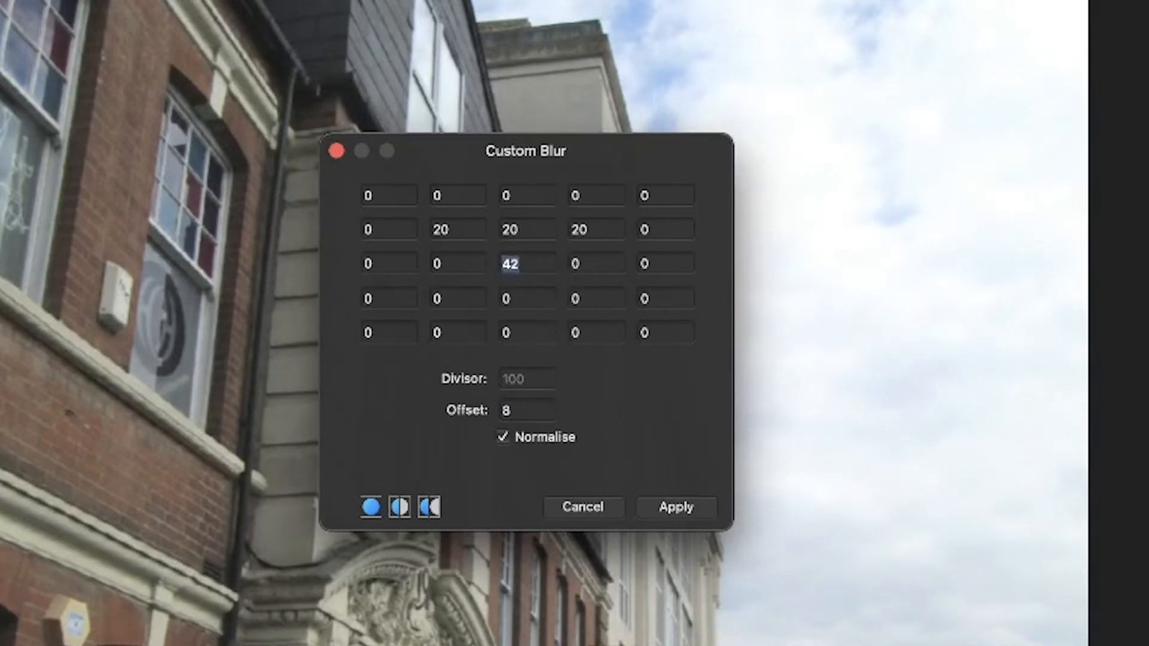
pyautogui.press('Up')
pyautogui.press('Up')
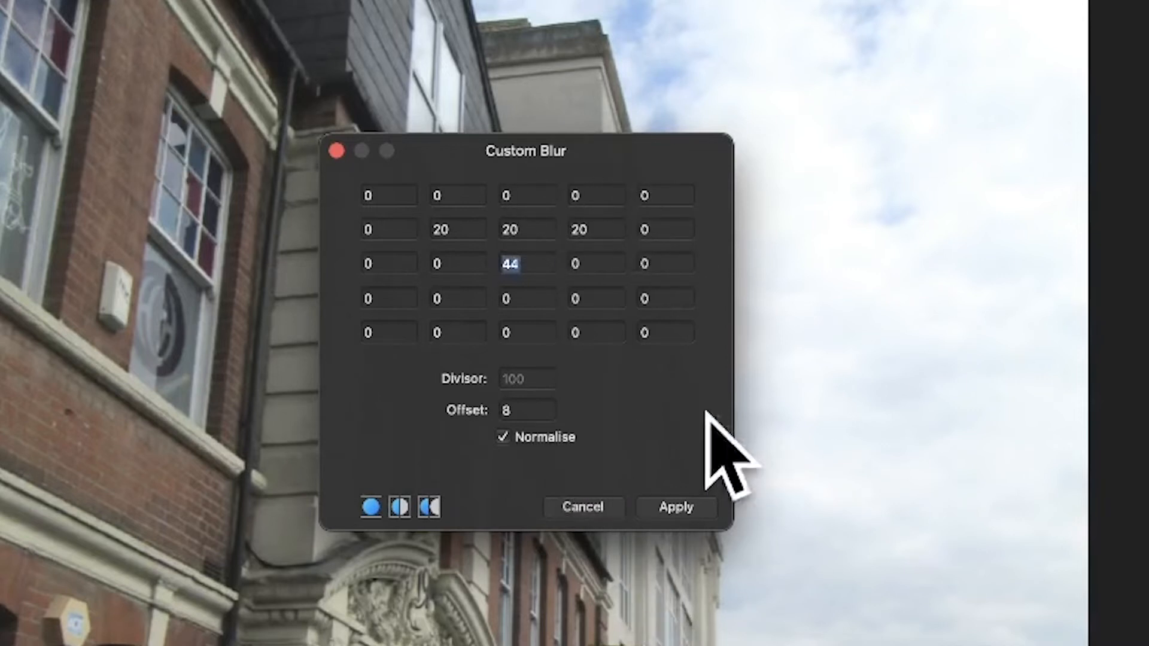
# Step: Set the second cell of the matrix's second row to -80
pyautogui.click(476, 235)
pyautogui.press('BackSpace')
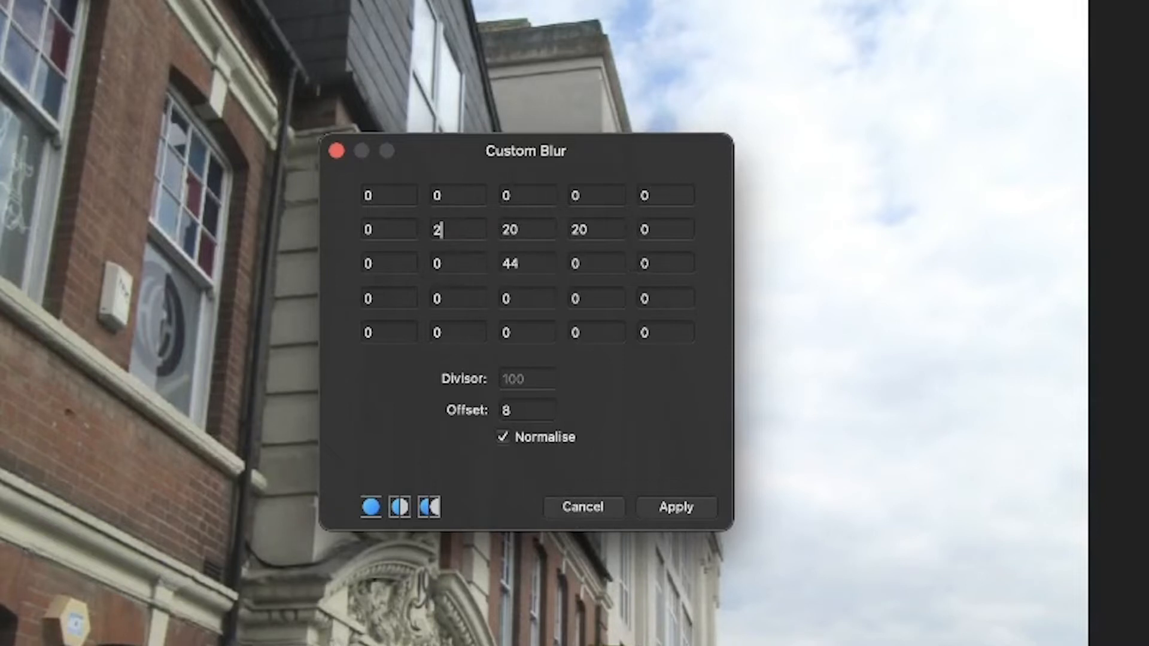
pyautogui.write('-80')
pyautogui.press('Tab')
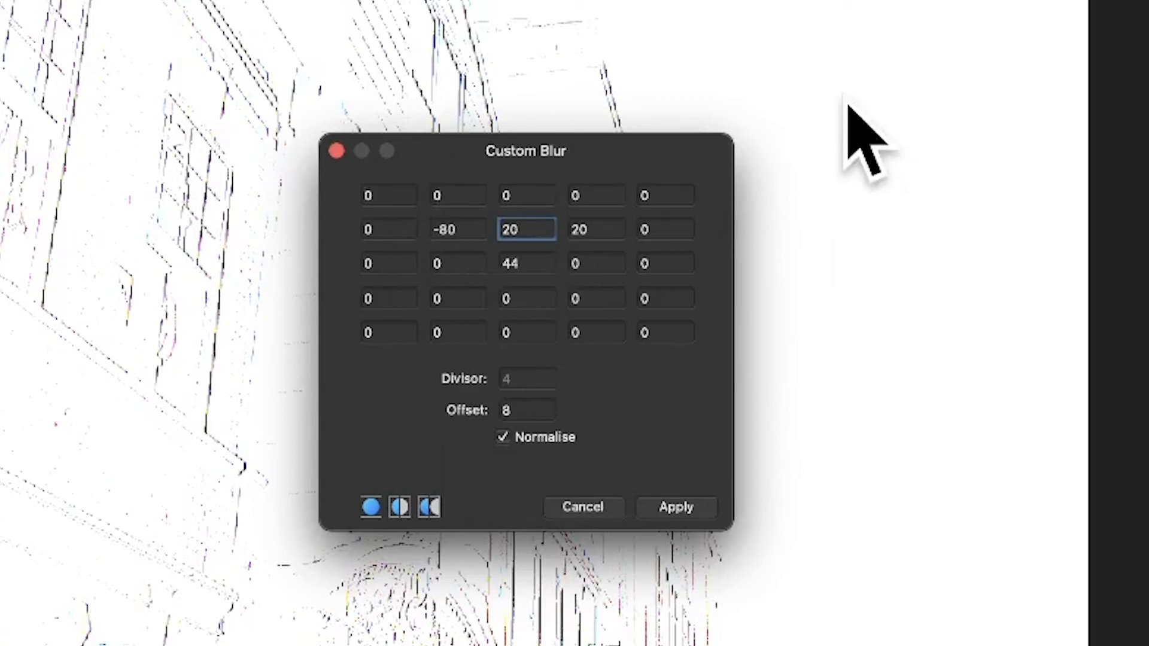
# Step: Reduce the blur offset to 0.01 while keeping the matrix values
pyautogui.click(527, 410)
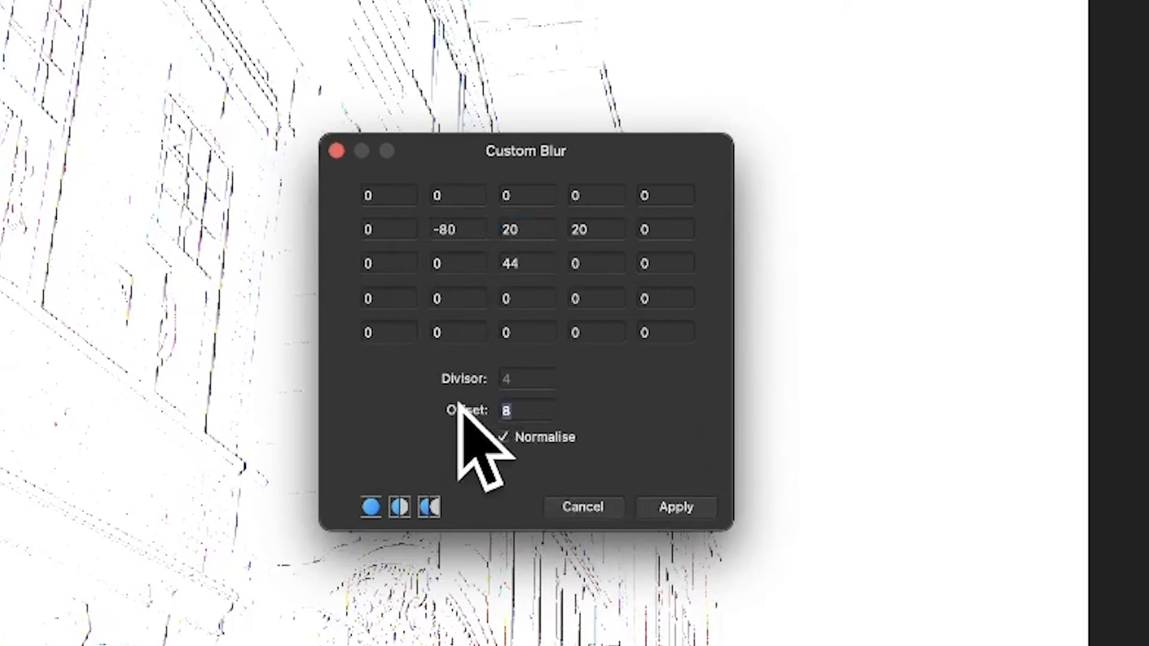
pyautogui.write('0.01')
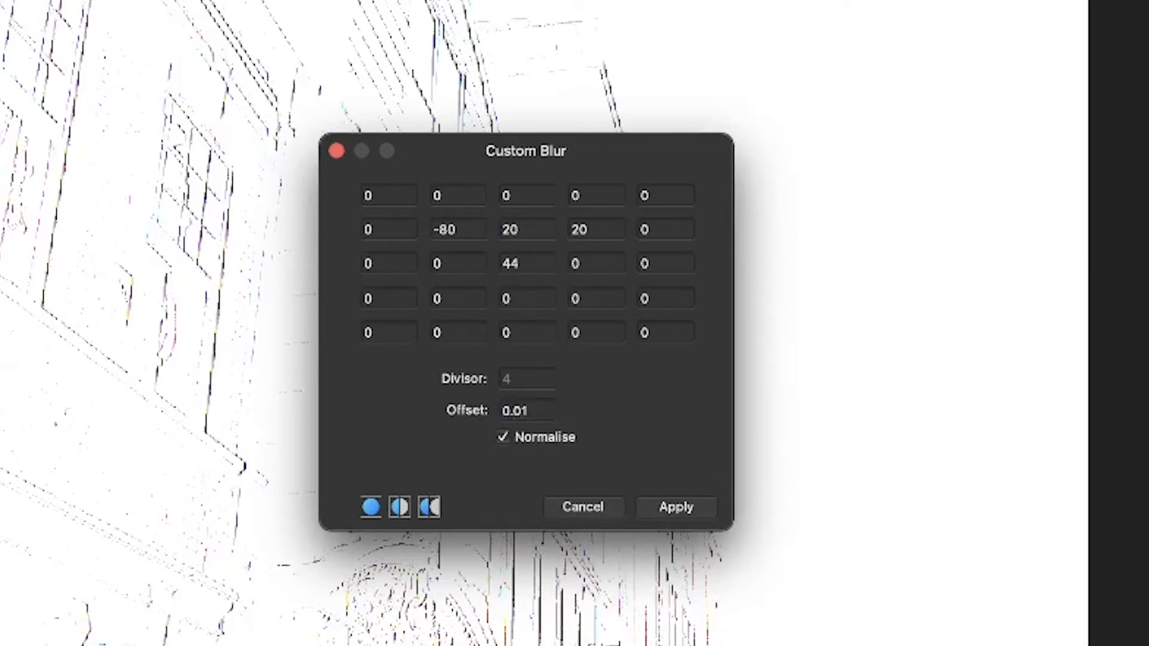
pyautogui.press('Tab')
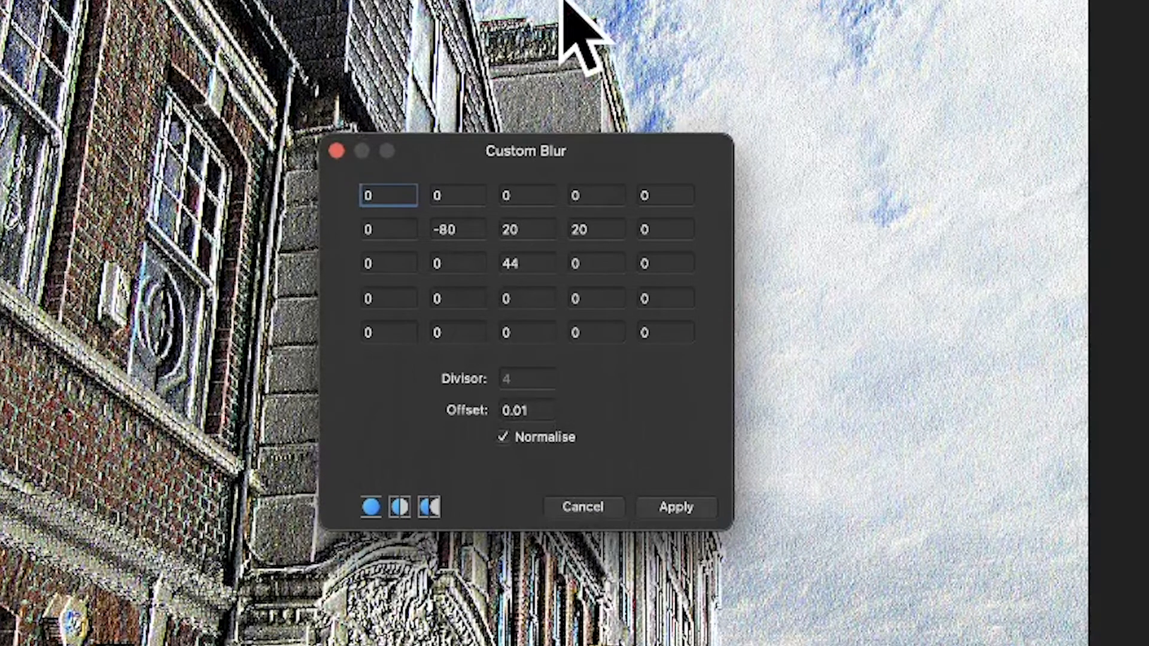
# Step: Set the middle cell of the matrix's second row to 70
pyautogui.doubleClick(522, 229)
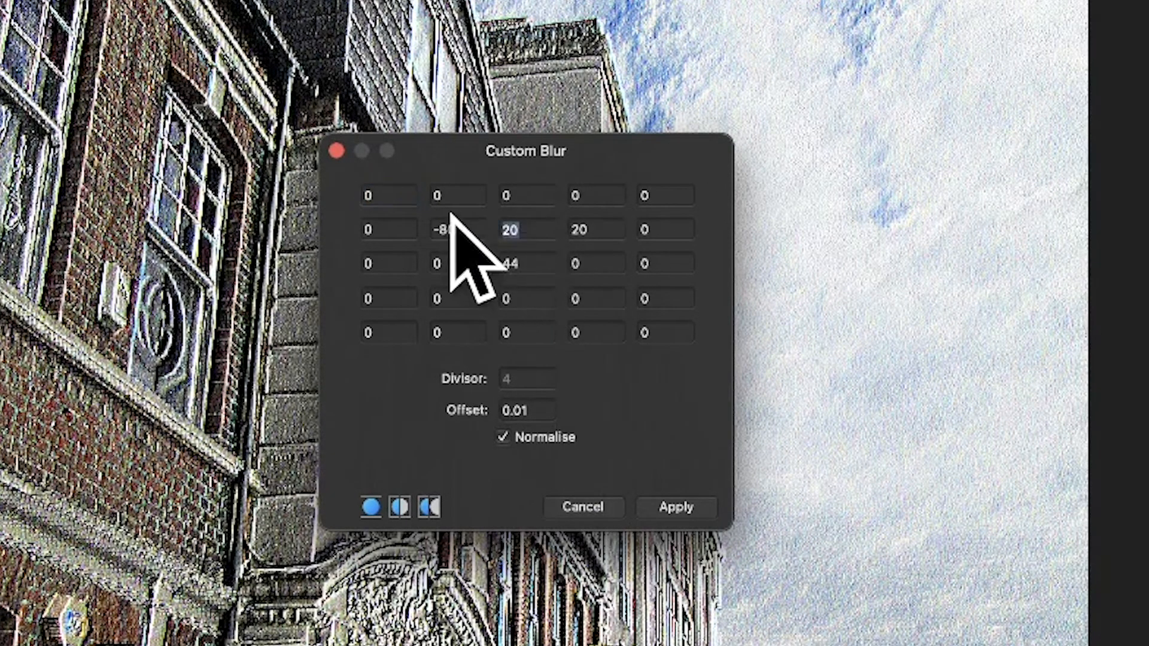
pyautogui.write('7')
pyautogui.press('Tab')
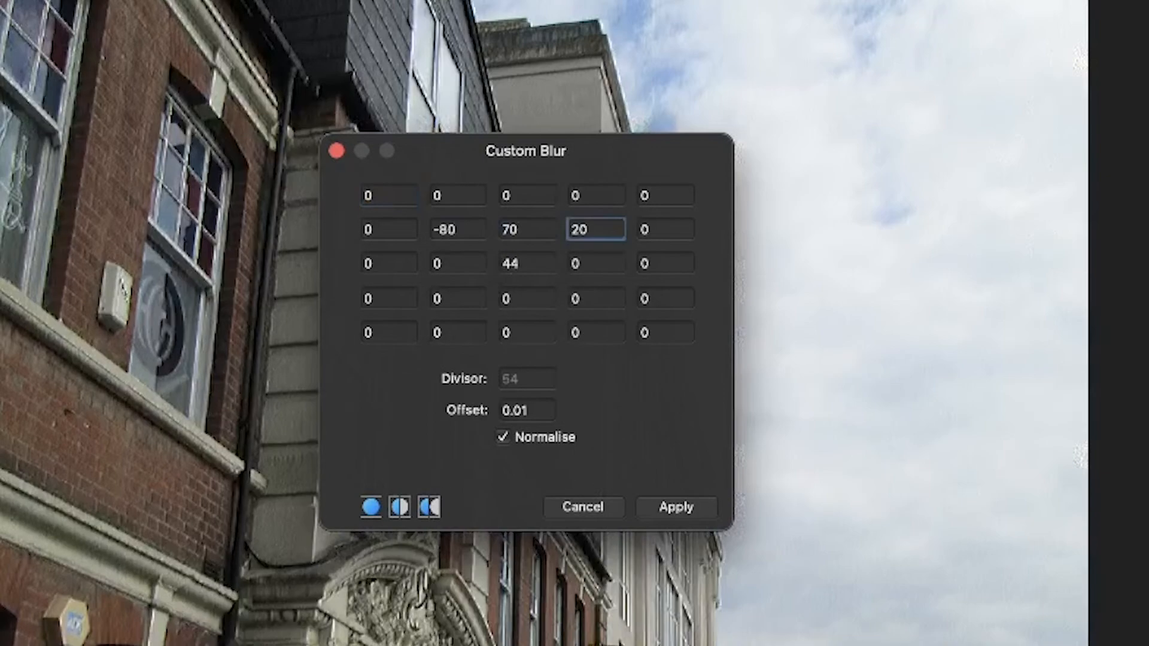
# Step: Set the middle cell of the matrix's second row to -20
pyautogui.doubleClick(536, 233)
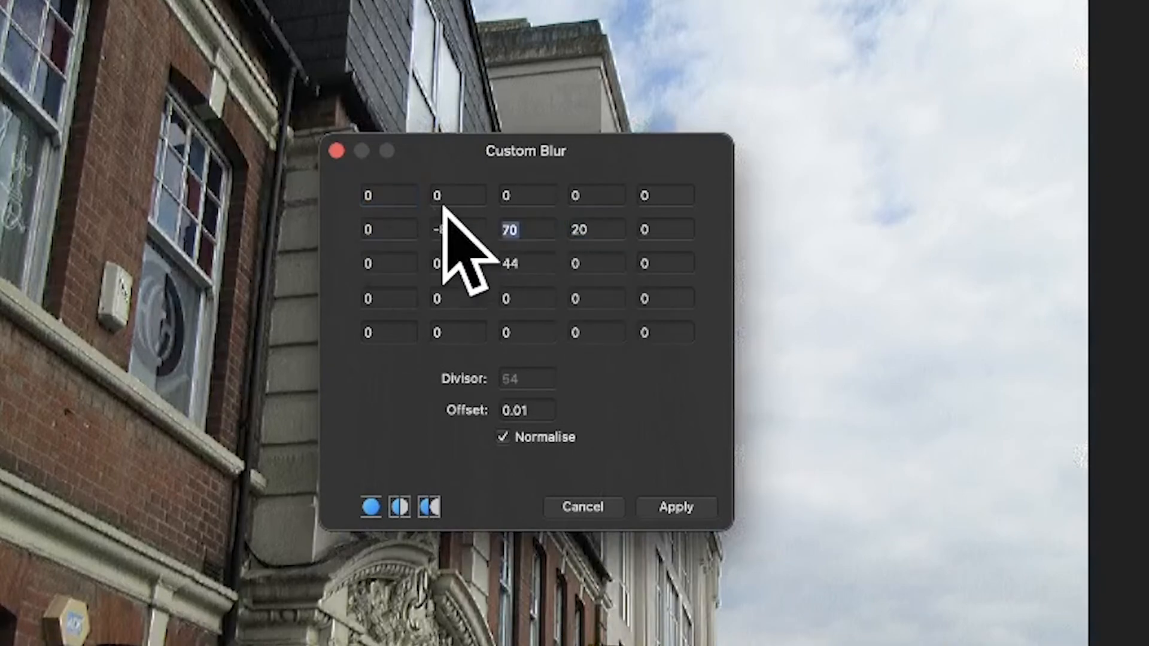
pyautogui.press('BackSpace')
pyautogui.write('-20')
pyautogui.press('Tab')
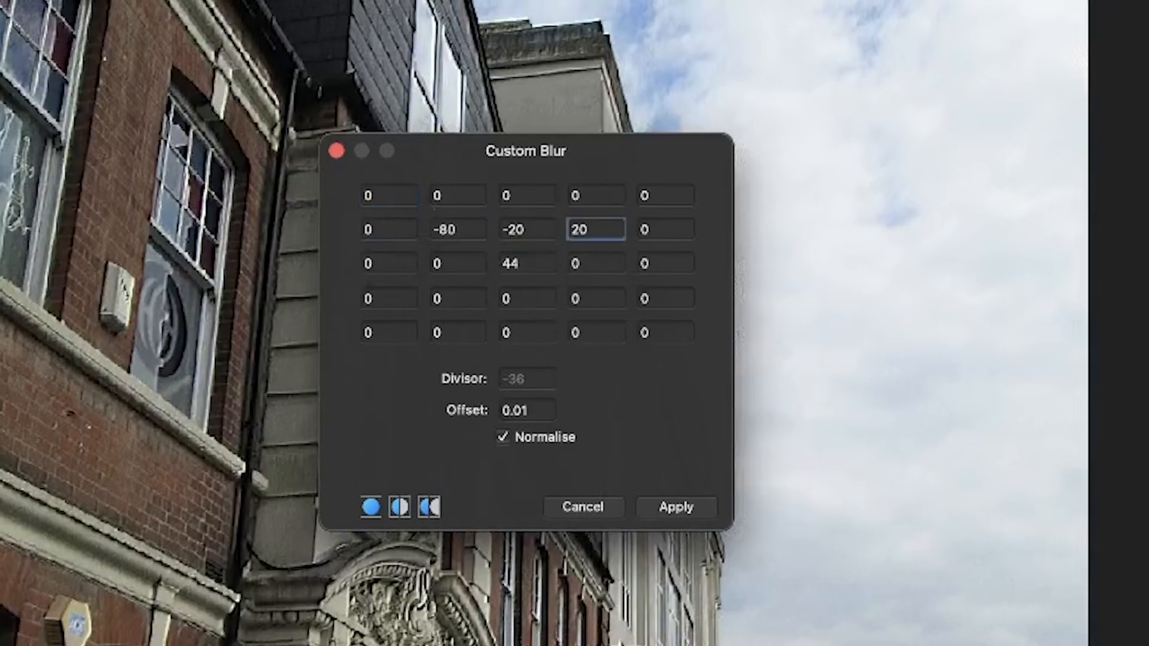
# Step: Return the middle cell of the matrix's second row to 20
pyautogui.doubleClick(509, 230)
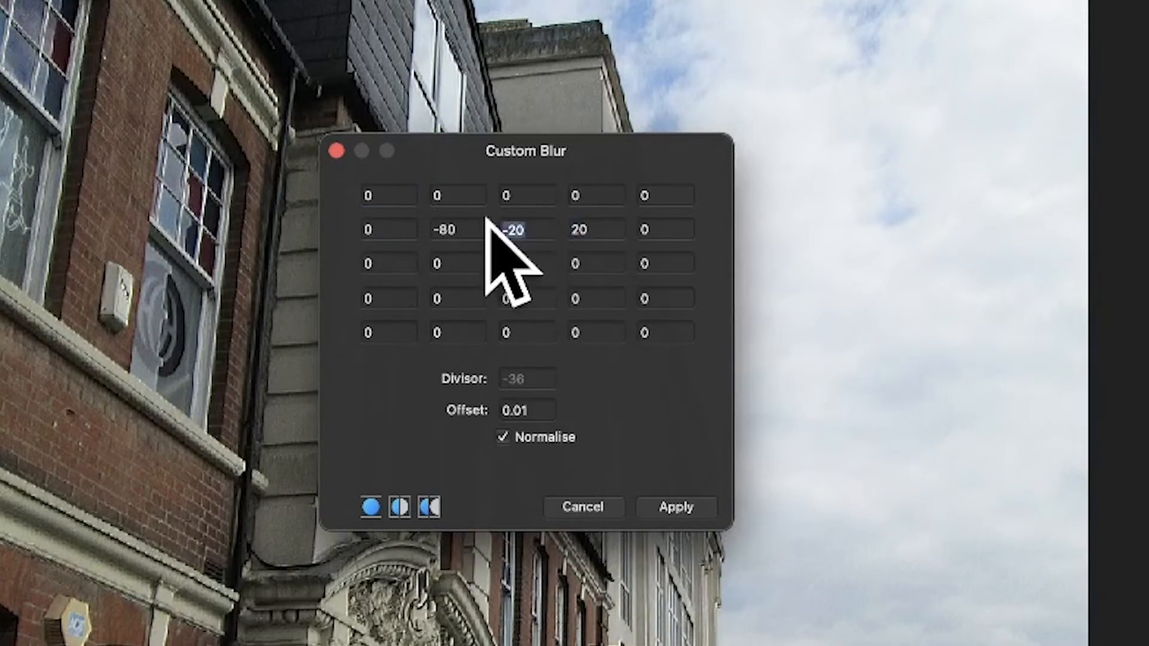
pyautogui.write('20')
pyautogui.press('Tab')
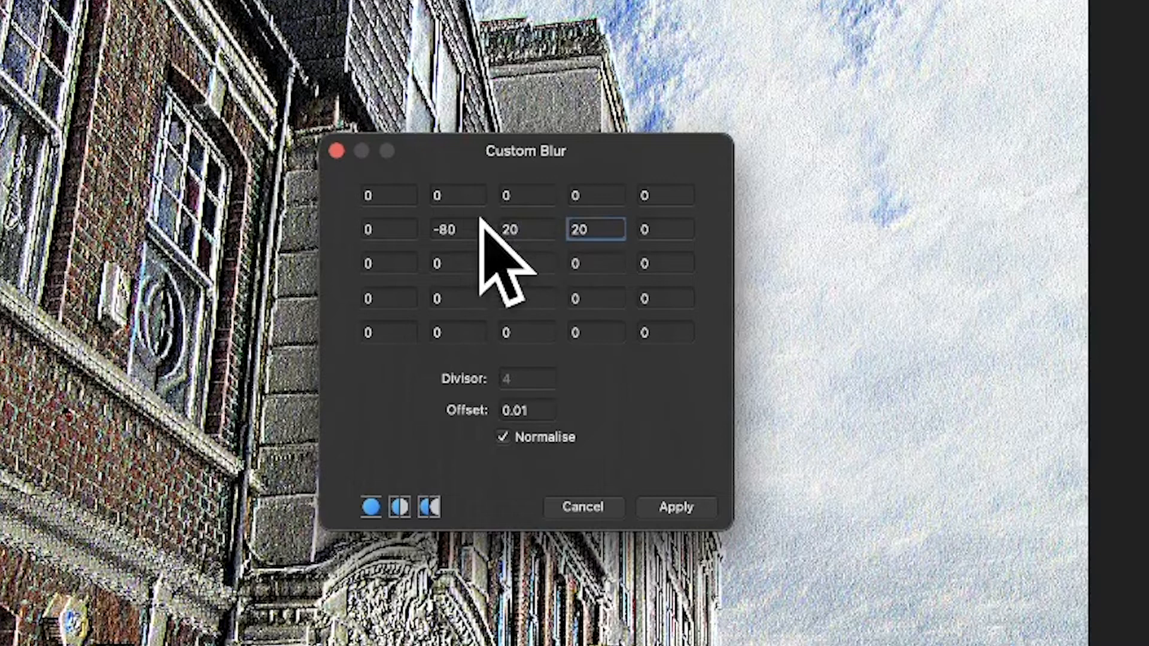
# Step: Set the middle cell of the matrix's top row to -20
pyautogui.click(537, 195)
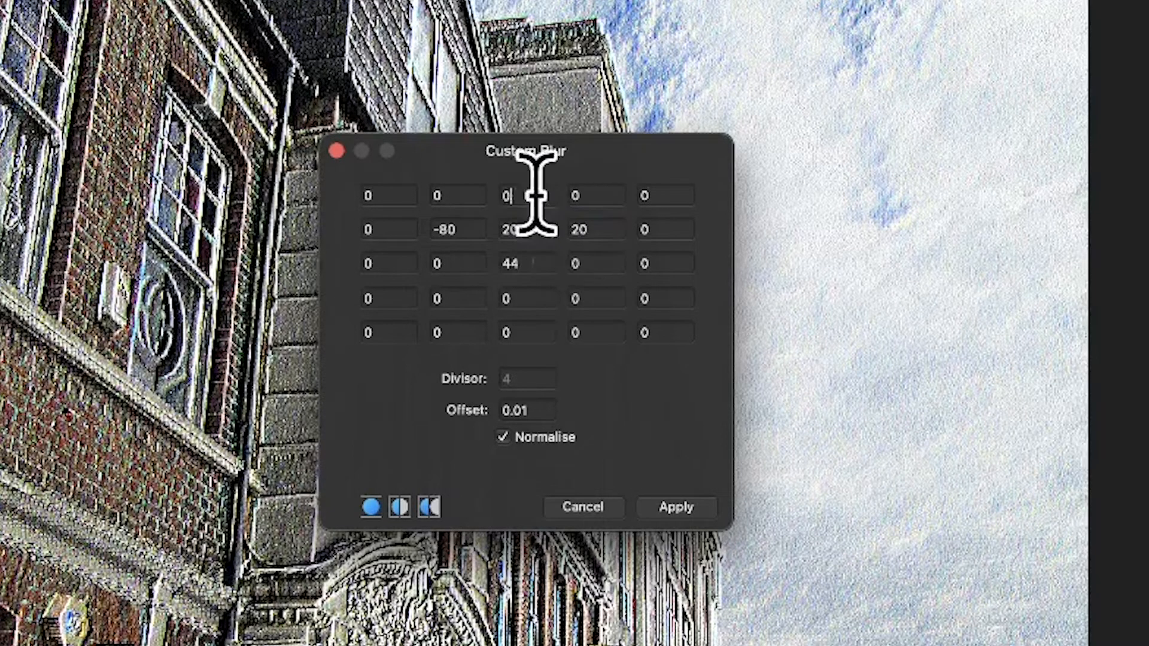
pyautogui.press('BackSpace')
pyautogui.write('-2')
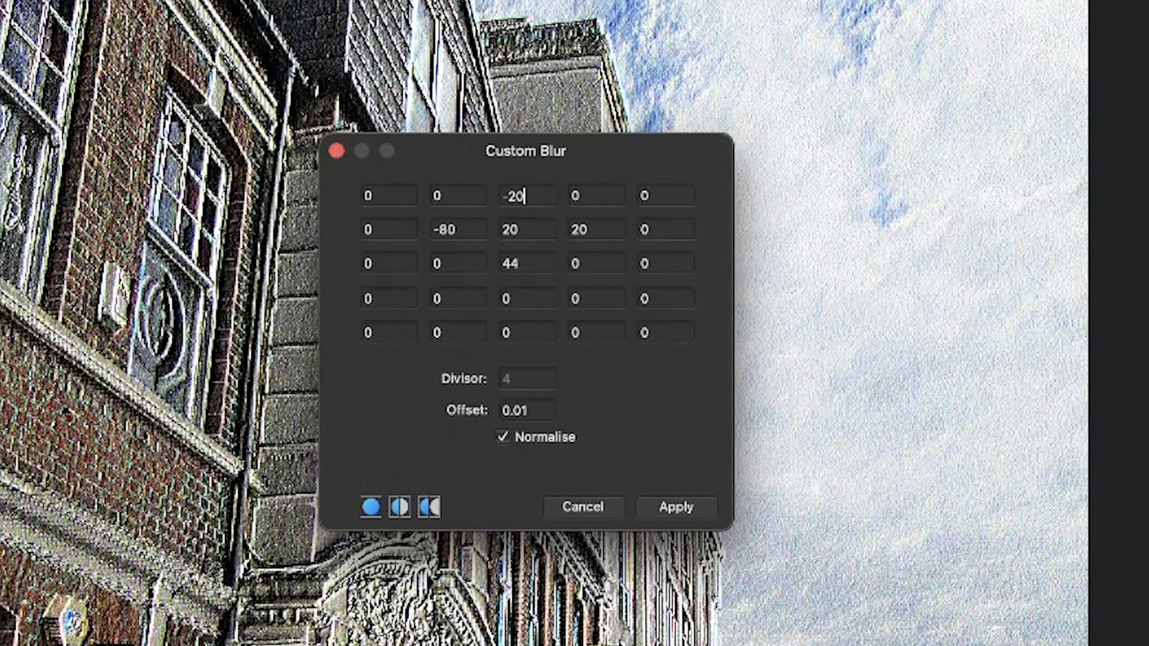
pyautogui.press('Tab')
# Step: Set the middle cell of the matrix's top row to 100
pyautogui.doubleClick(512, 195)
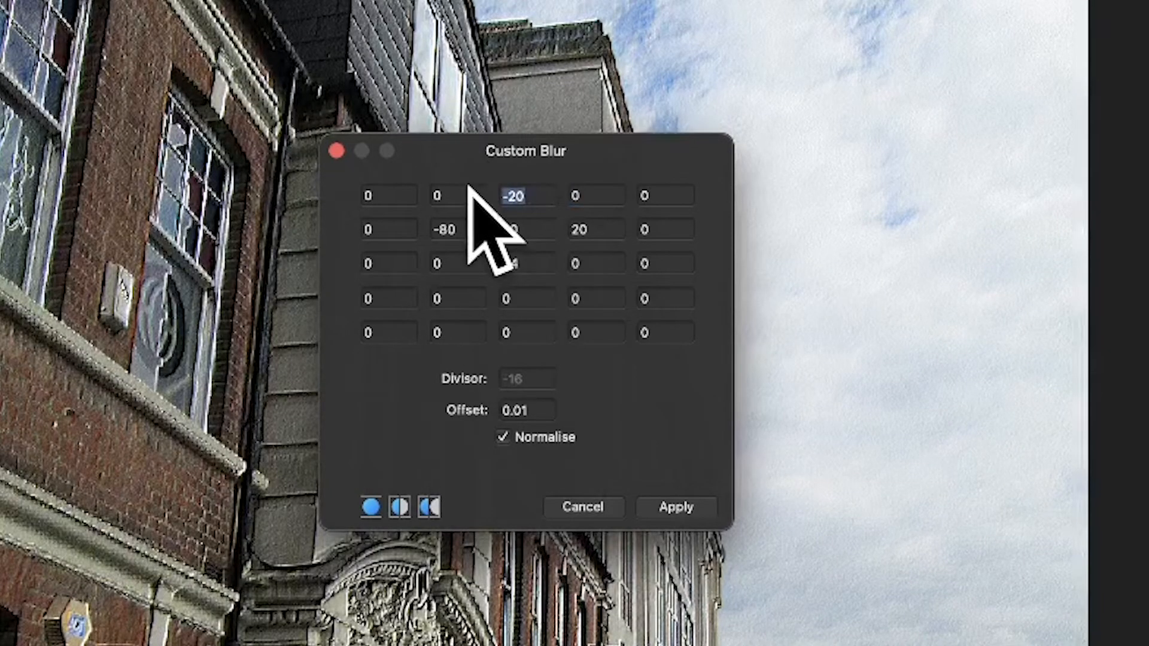
pyautogui.write('100')
pyautogui.press('Tab')
# Step: Reduce the middle cell of the matrix's top row to 1
pyautogui.hotkey('shift', 'Tab')
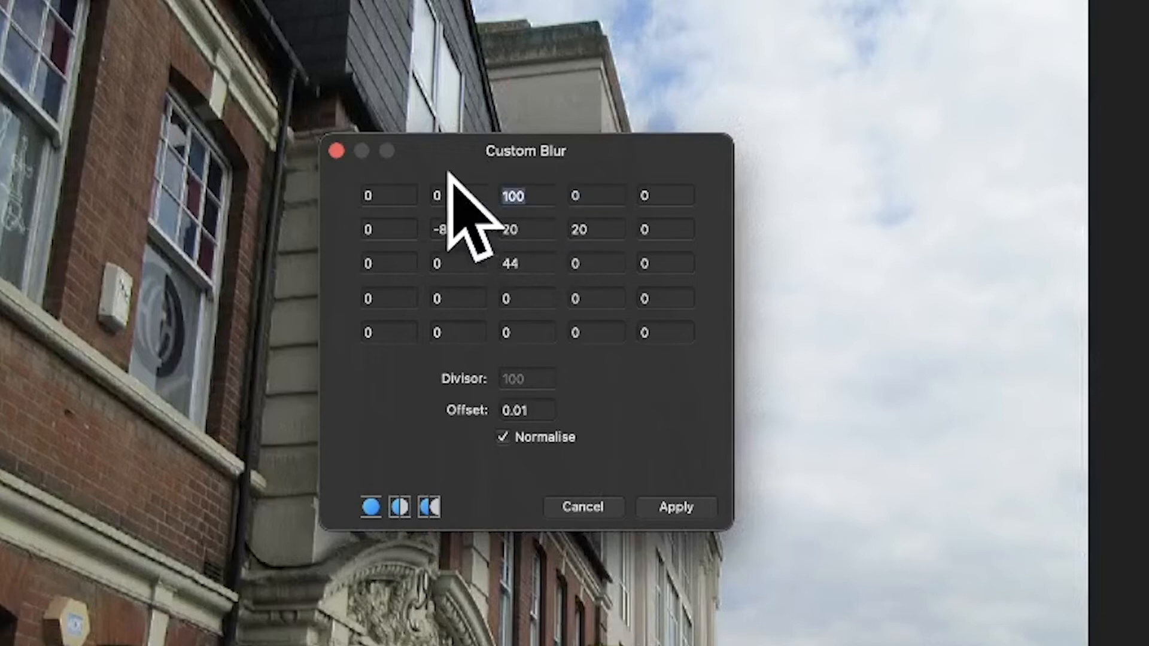
pyautogui.write('1')
pyautogui.click(618, 204)
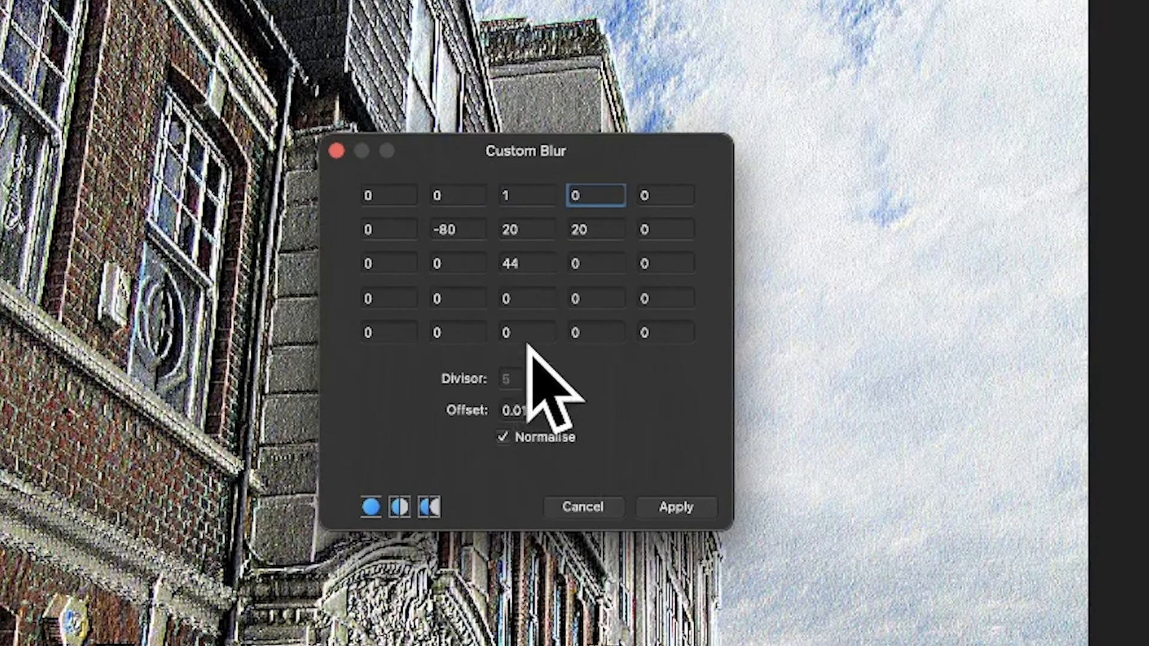
# Step: Set the middle cell of the matrix's bottom row to -50
pyautogui.doubleClick(509, 331)
pyautogui.write('-6')
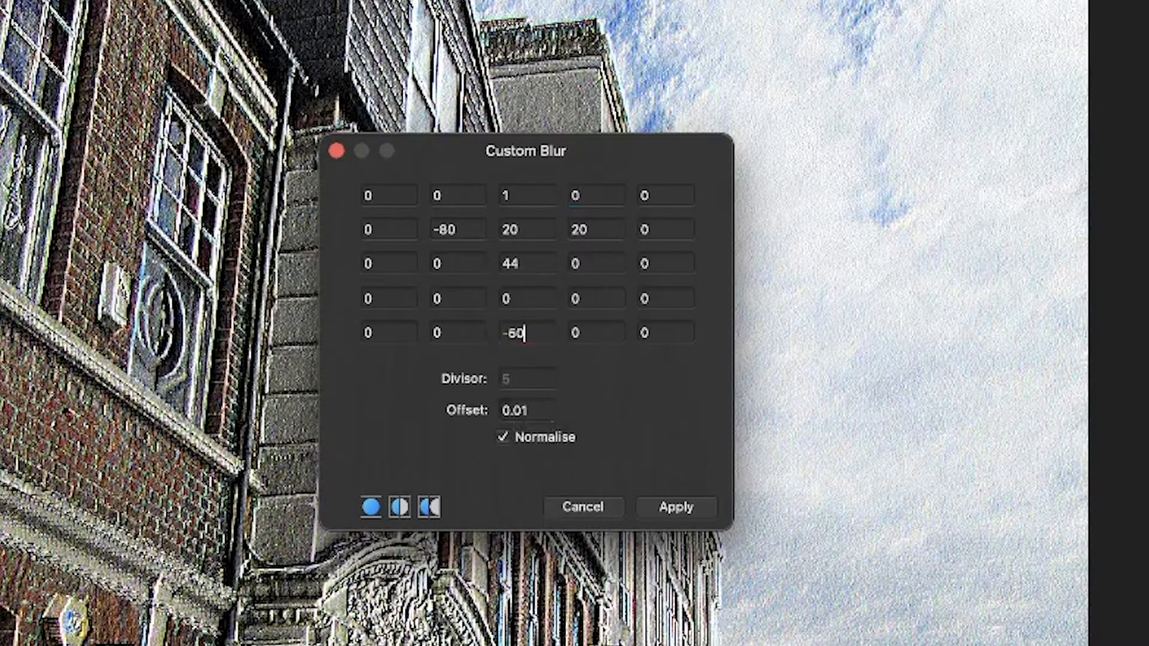
pyautogui.press('Tab')
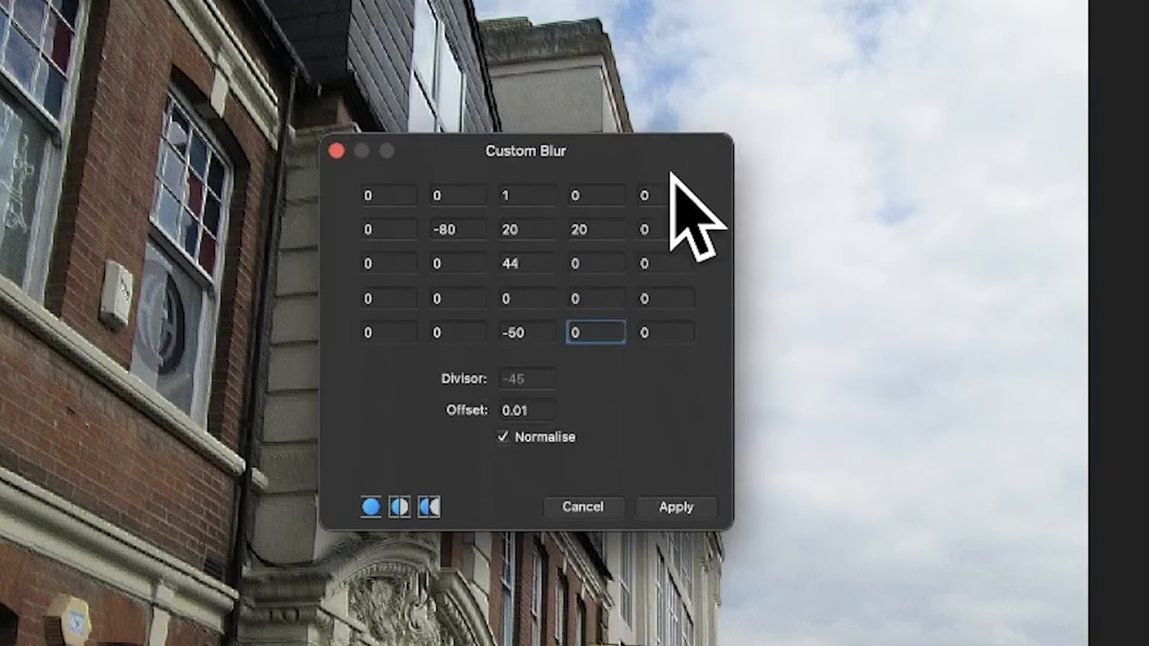
# Step: Set the fourth cell of the matrix's fourth row to 20
pyautogui.click(598, 297)
pyautogui.write('20')
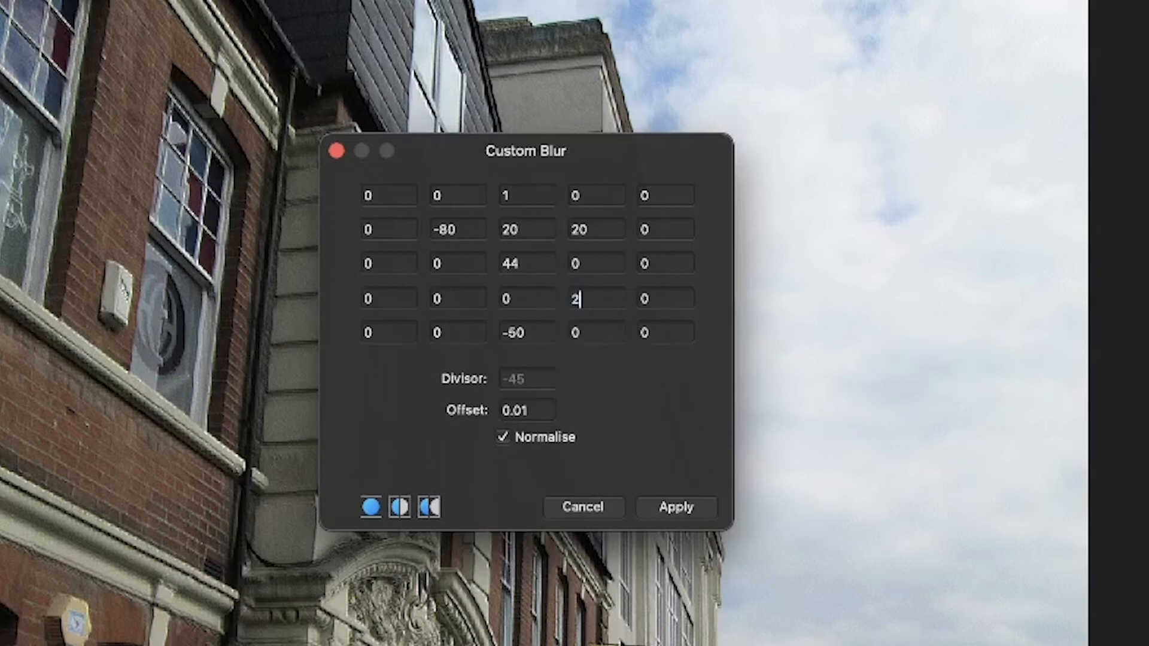
pyautogui.press('Tab')
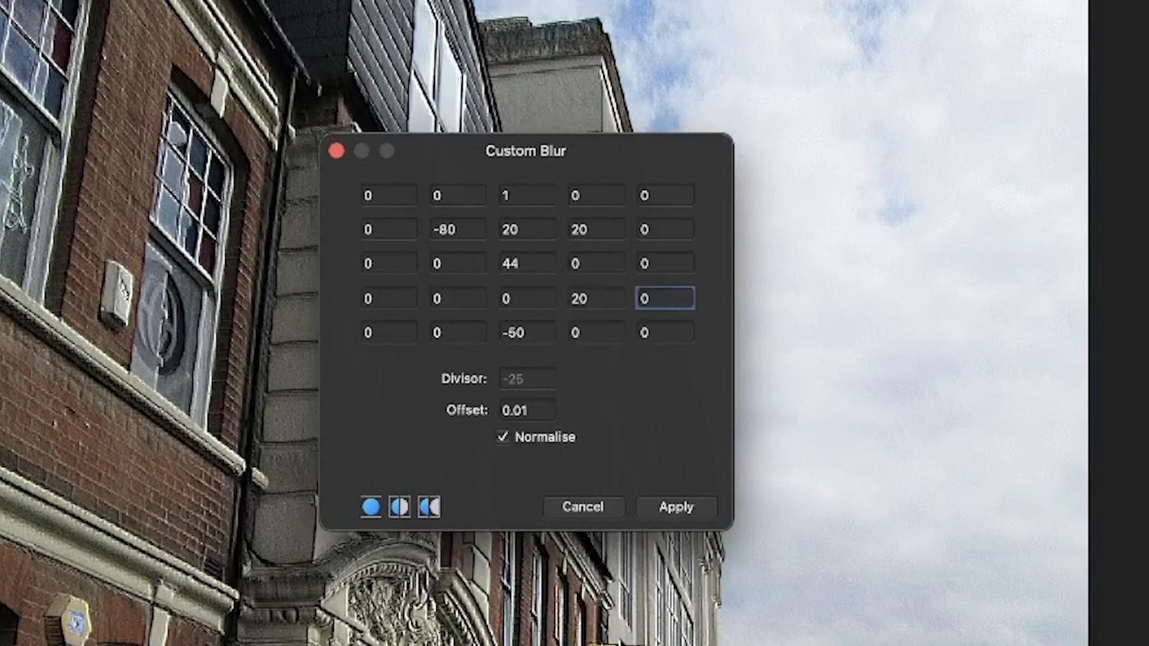
# Step: Raise the fourth cell of the matrix's fourth row to 70
pyautogui.click(593, 302)
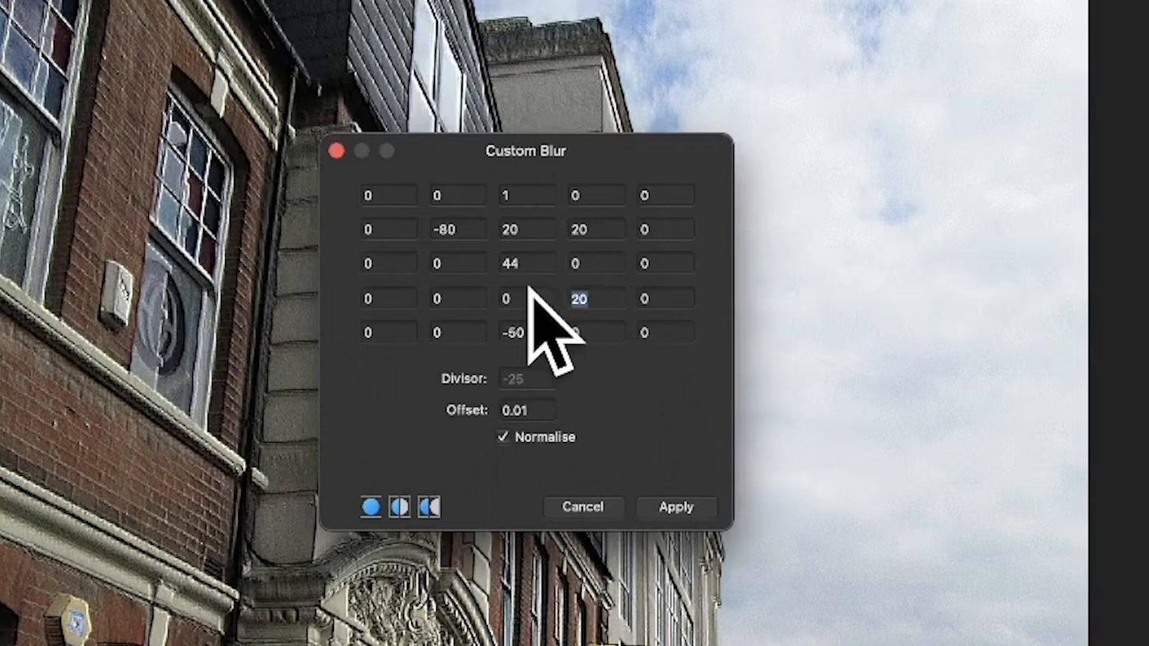
pyautogui.write('70')
pyautogui.press('Tab')
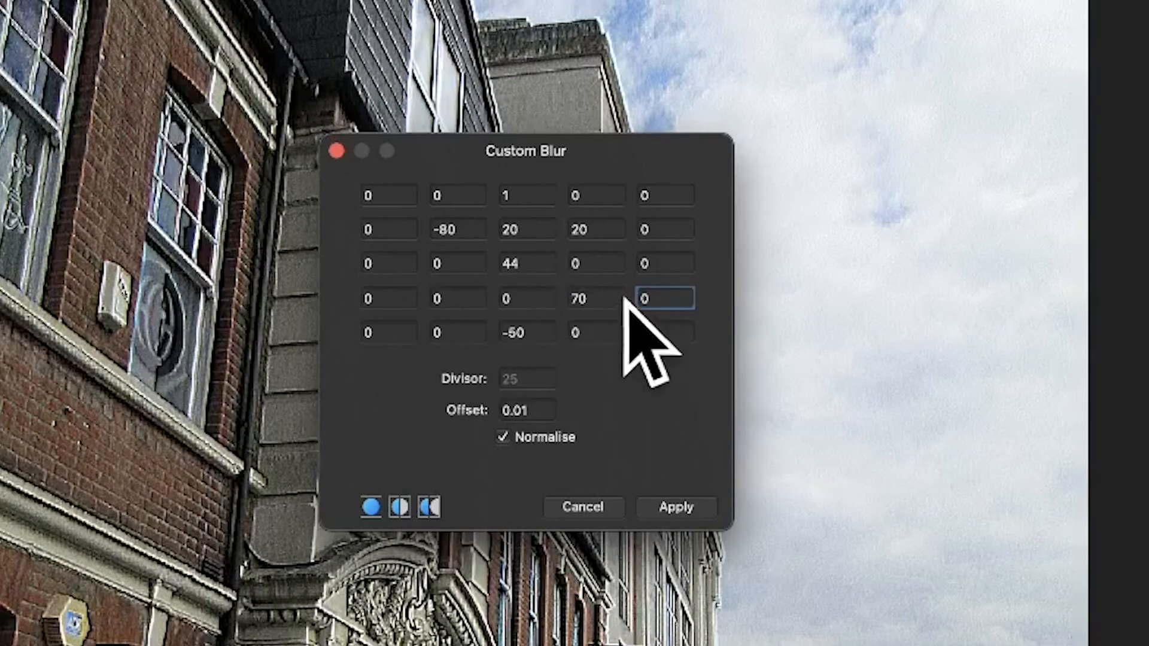
# Step: Set the last cells of the matrix's fourth and third rows to 100 each
pyautogui.moveTo(669, 302); pyautogui.dragTo(590, 287)
pyautogui.write('100')
pyautogui.press('Tab')
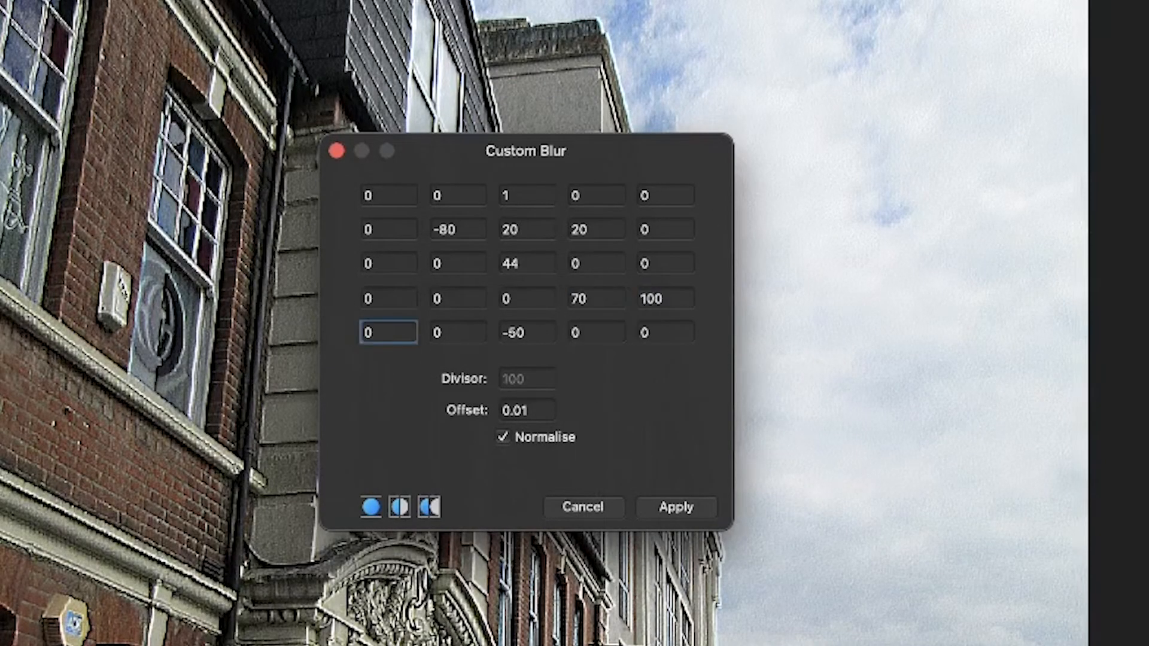
pyautogui.moveTo(664, 264); pyautogui.dragTo(624, 226)
pyautogui.write('100')
pyautogui.press('Tab')
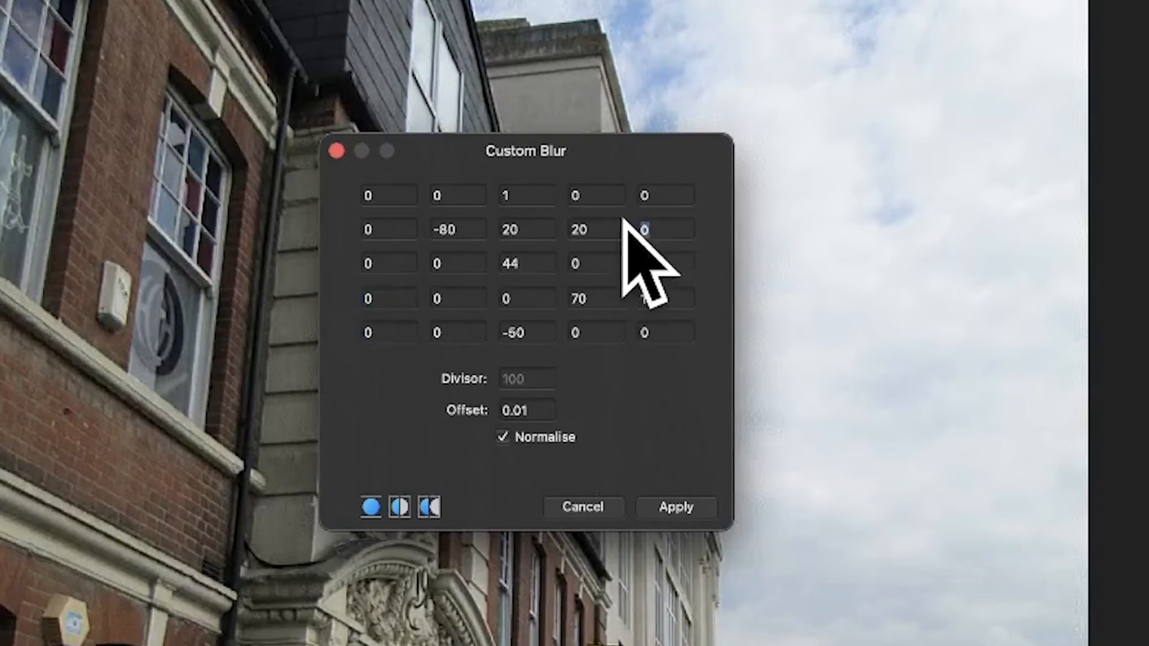
# Step: In the matrix's second row, set the last cell to -100 and the first cell to 100
pyautogui.write('-100')
pyautogui.press('Tab')
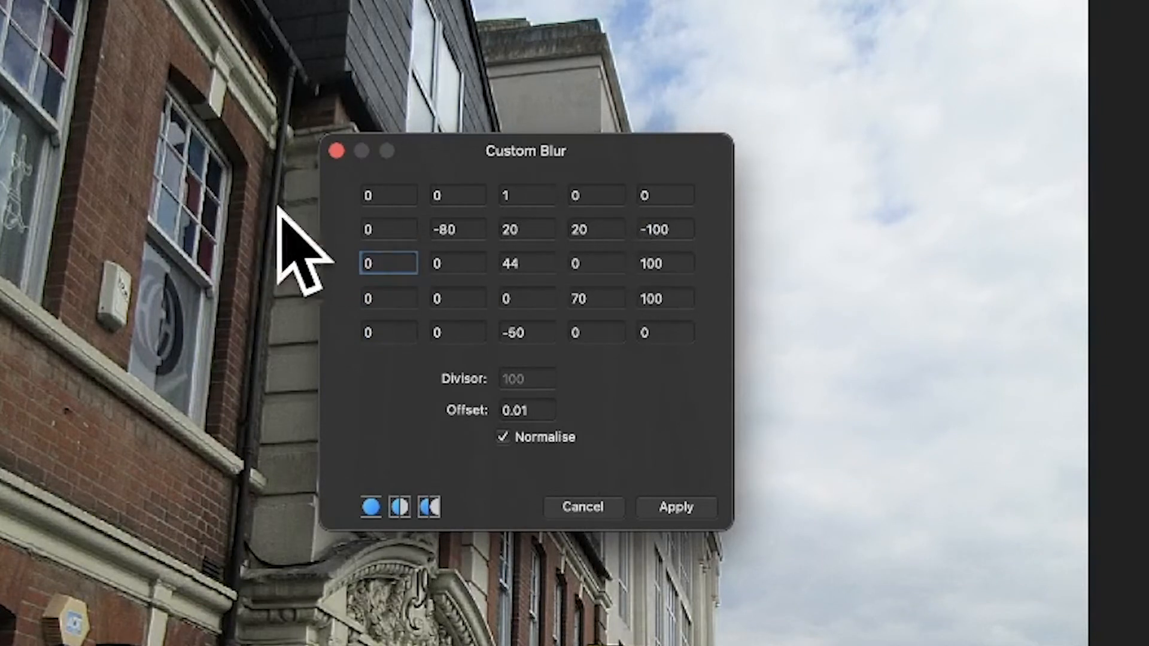
pyautogui.click(383, 229)
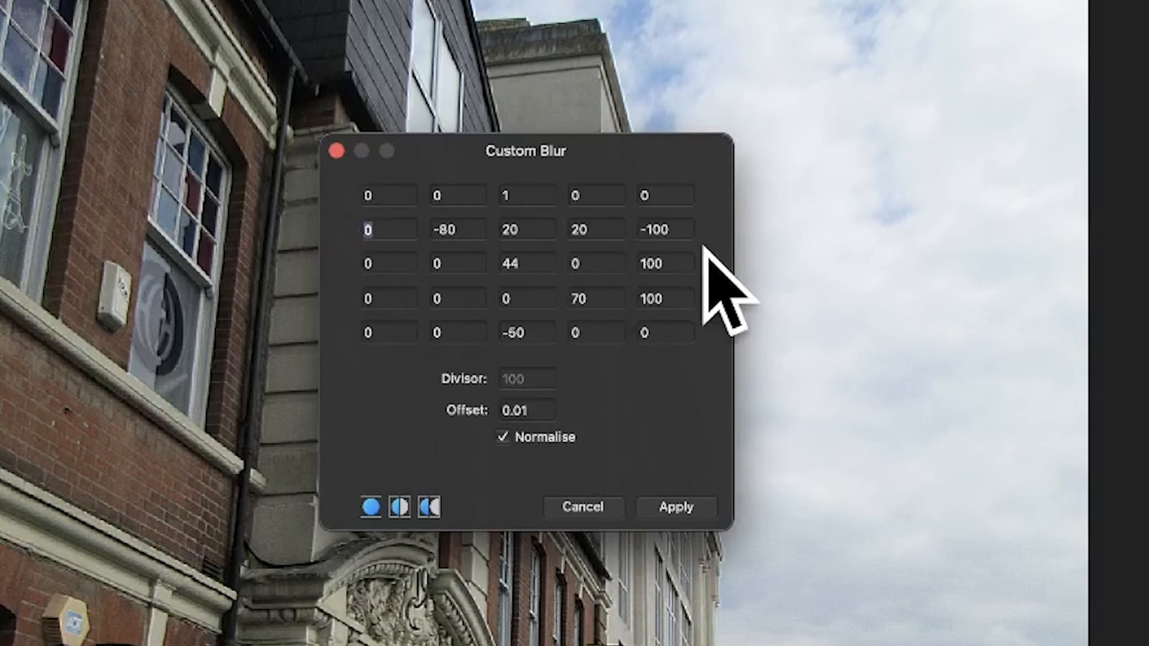
pyautogui.write('100')
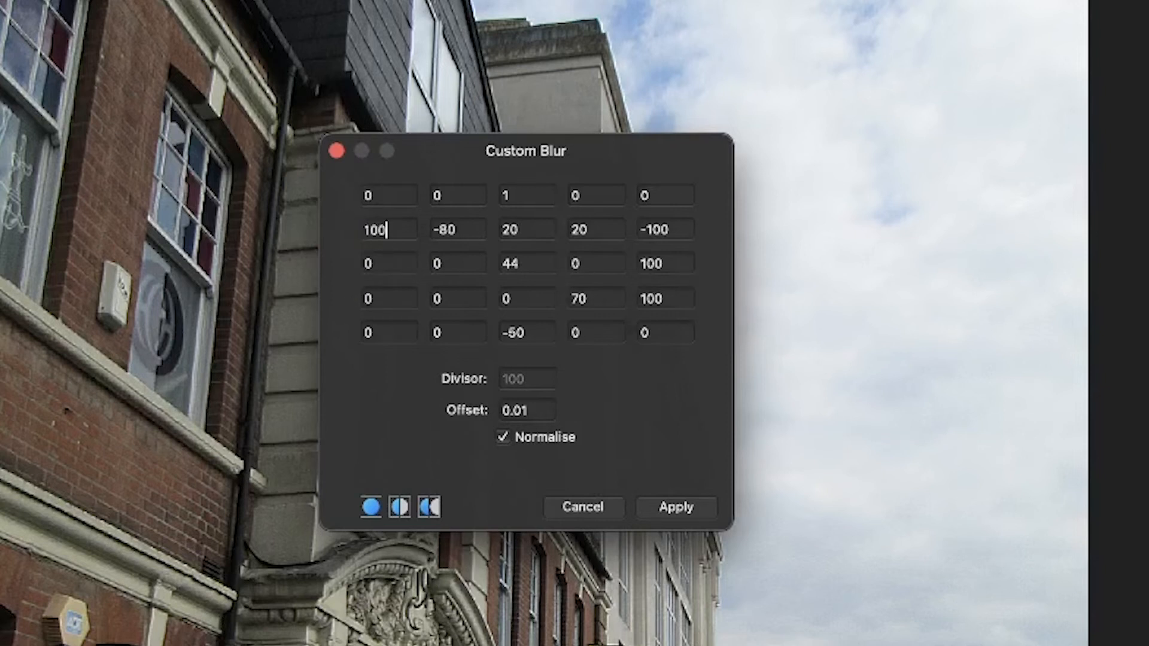
pyautogui.press('Tab')
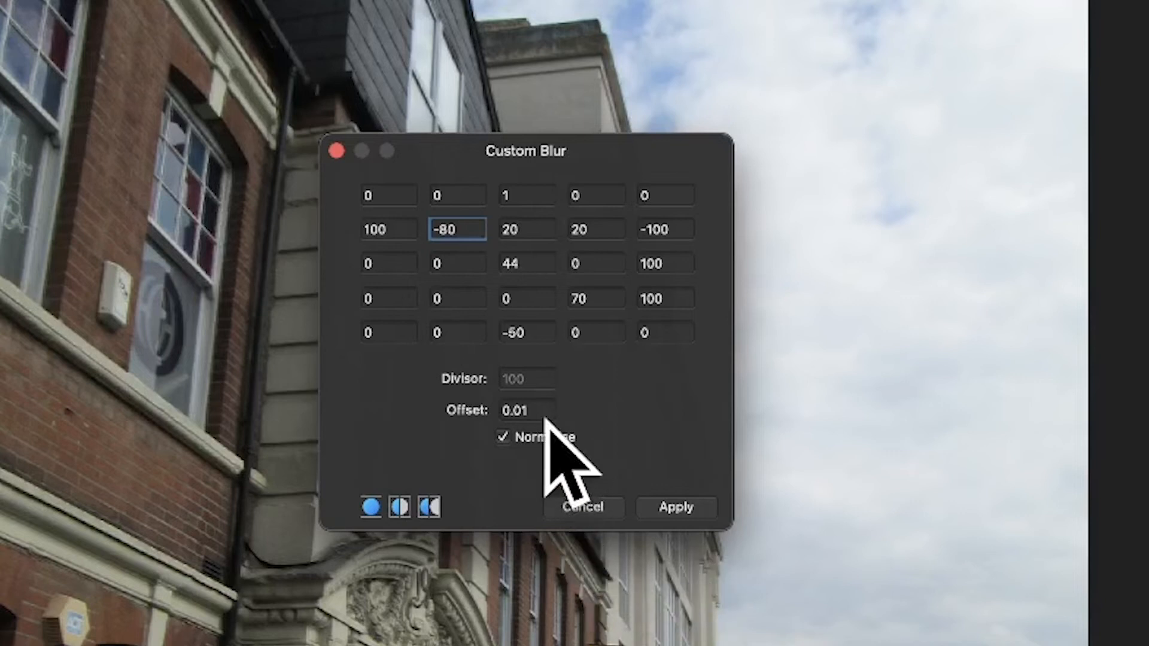
# Step: Set the blur offset to 30 and apply the Custom Blur to the photo
pyautogui.doubleClick(527, 411)
pyautogui.write('30')
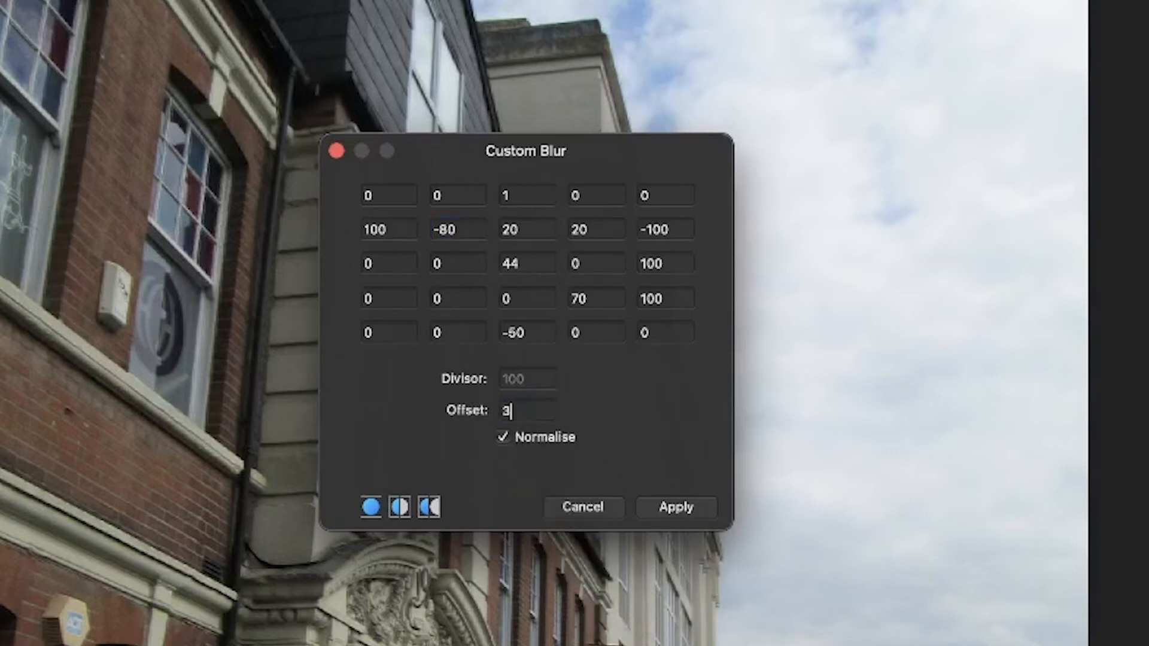
pyautogui.press('Tab')
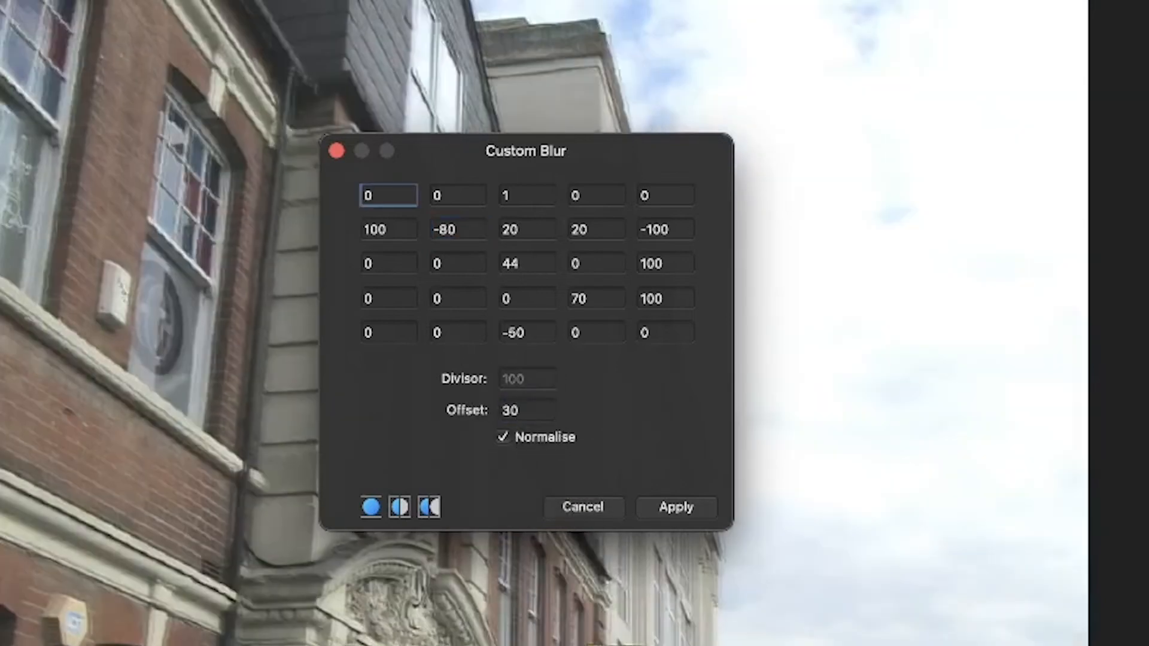
pyautogui.click(682, 508)
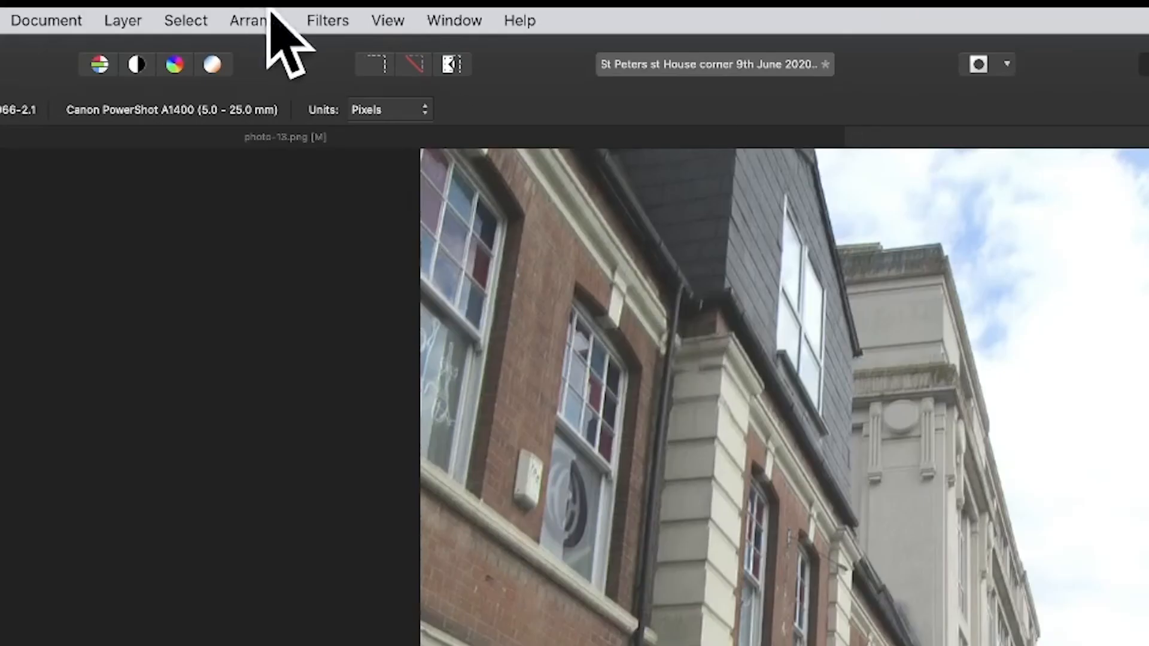
# Step: Repeat the Custom Blur filter on the photo two more times
pyautogui.click(345, 20)
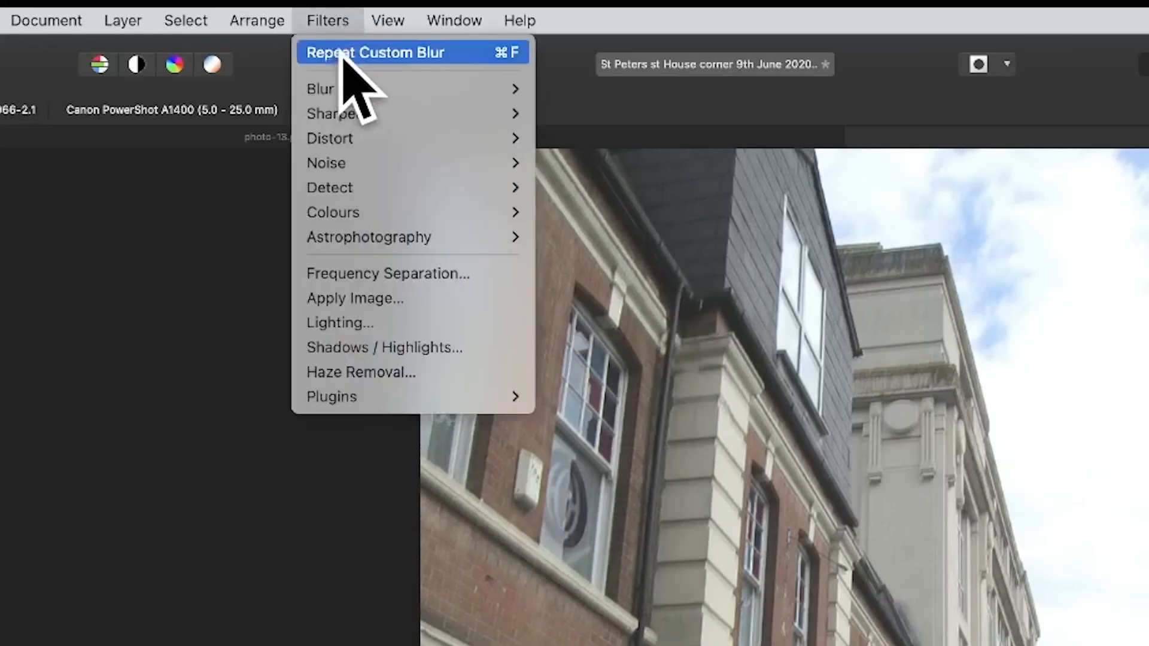
pyautogui.click(345, 48)
pyautogui.click(317, 18)
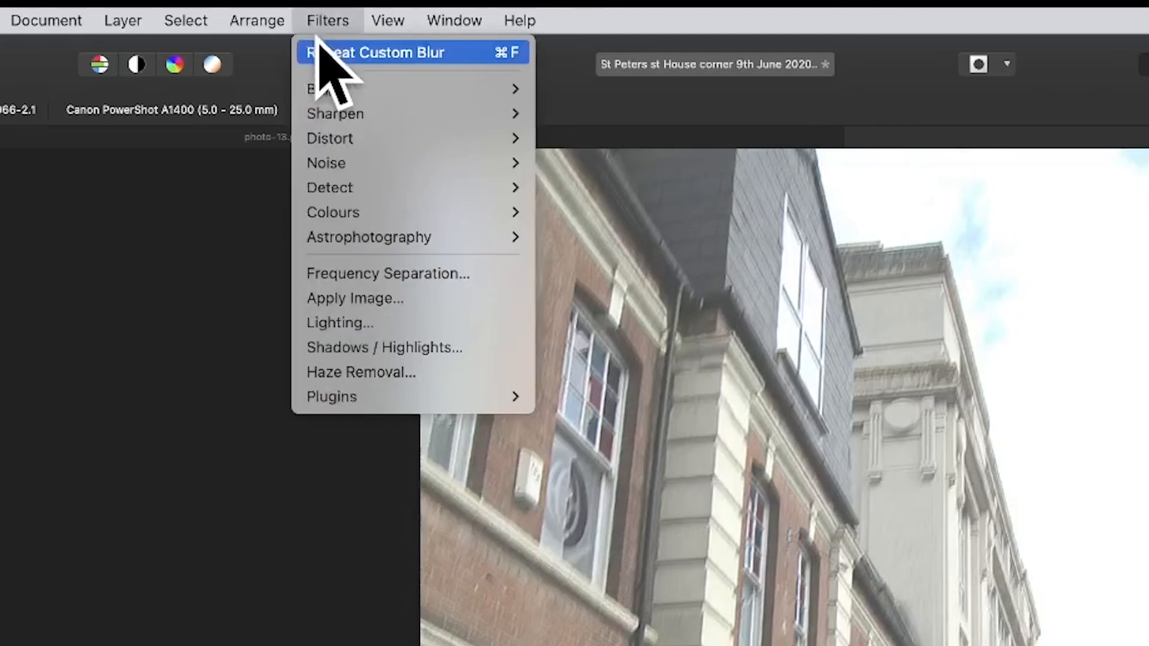
pyautogui.click(322, 50)
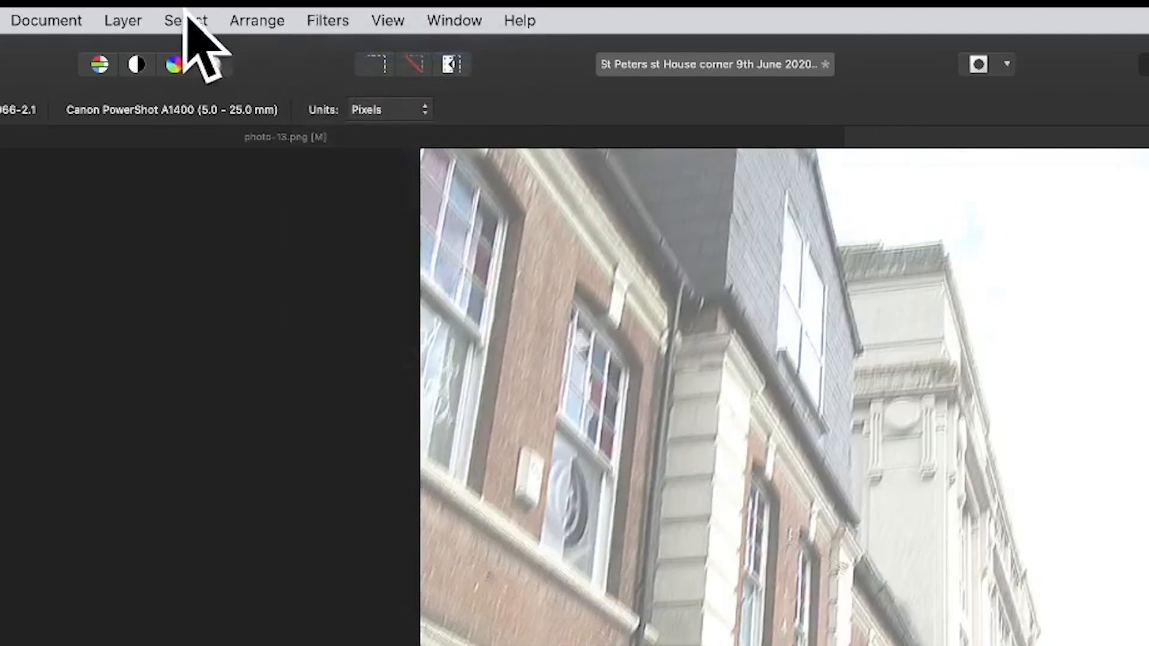
# Step: Fade the last Custom Blur to 34% using the Overlay blend mode and apply it
pyautogui.click(118, 18)
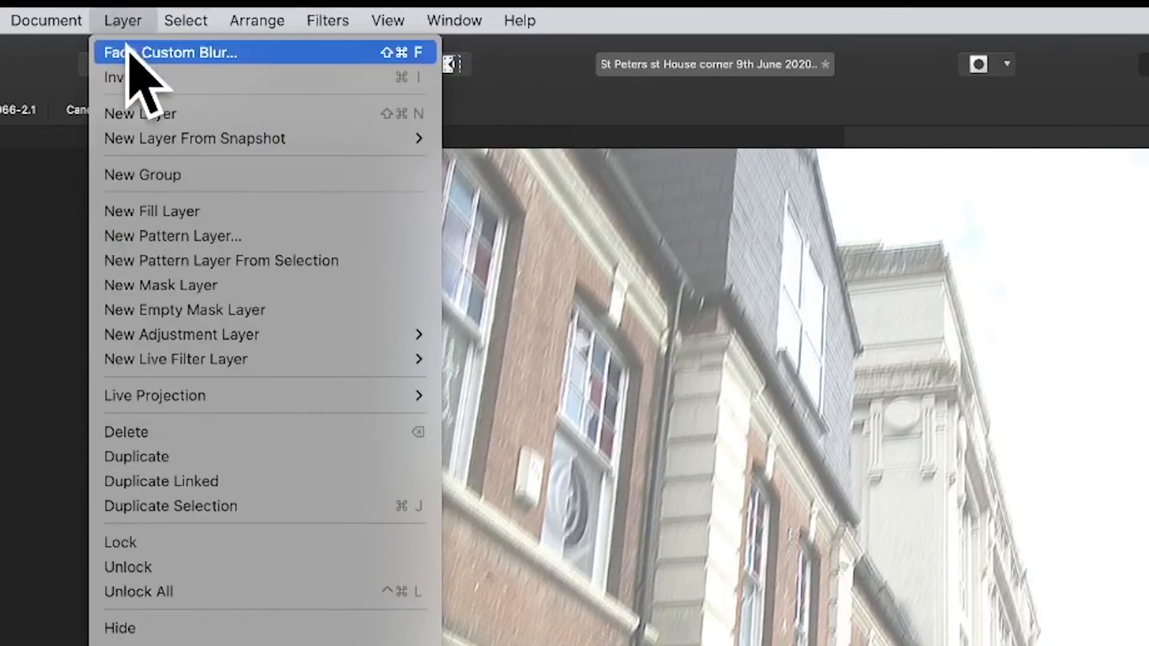
pyautogui.click(175, 53)
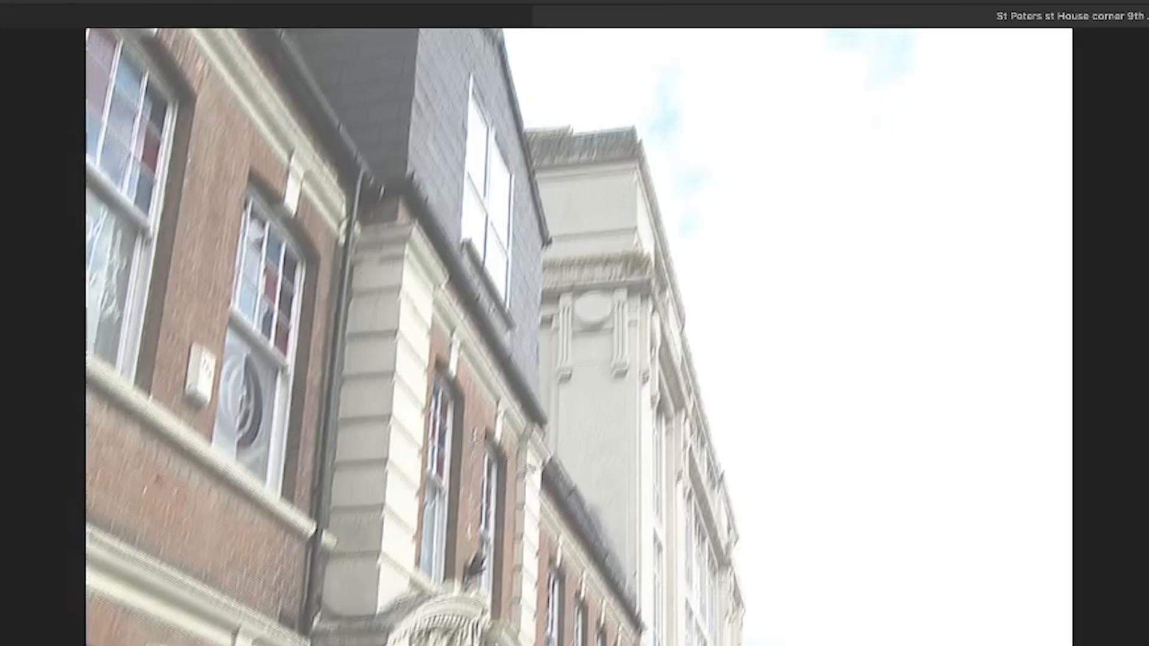
pyautogui.click(841, 528)
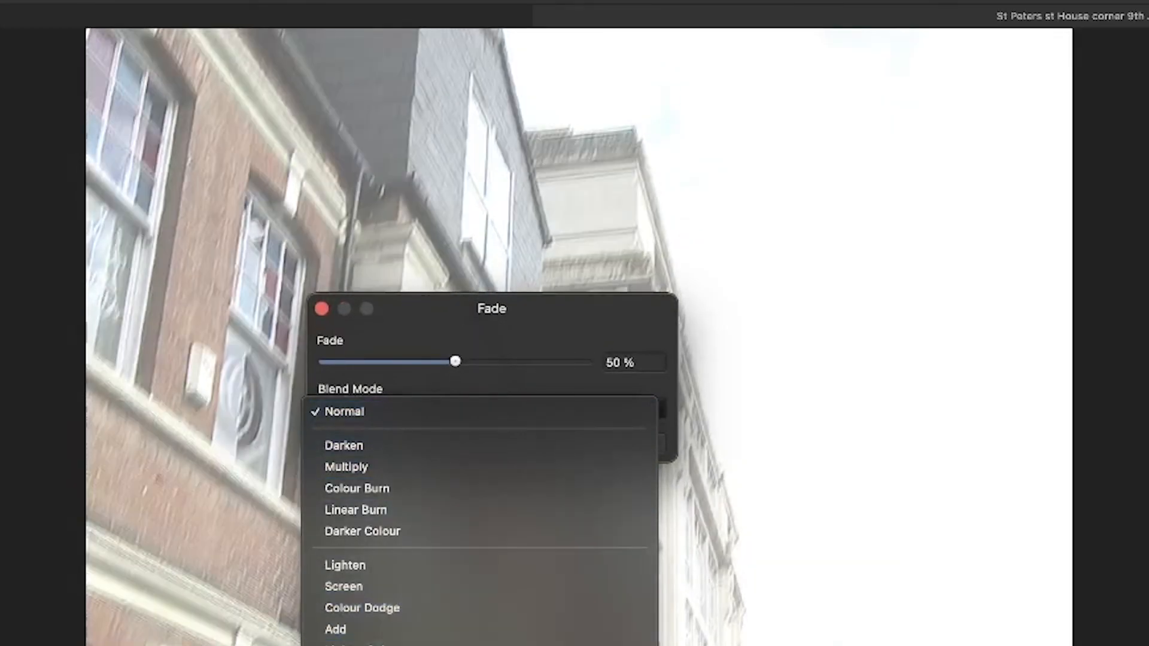
pyautogui.click(428, 645)
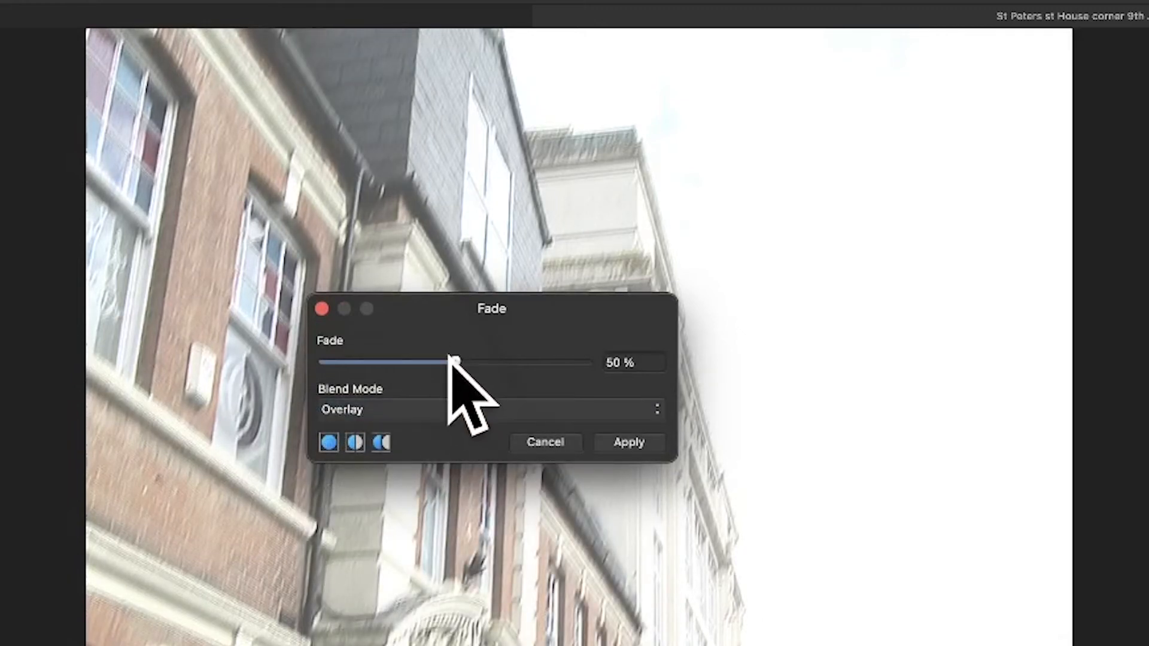
pyautogui.moveTo(456, 361)
pyautogui.mouseDown()
pyautogui.moveTo(339, 361)
pyautogui.moveTo(526, 362)
pyautogui.moveTo(458, 362)
pyautogui.mouseUp()
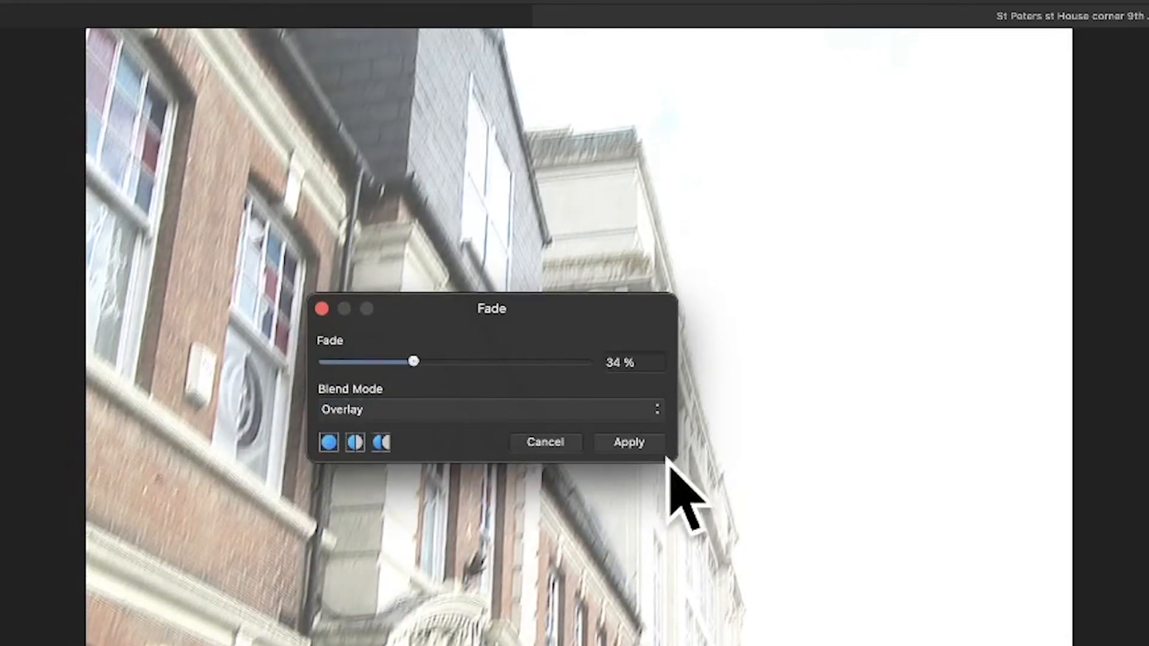
pyautogui.click(636, 442)
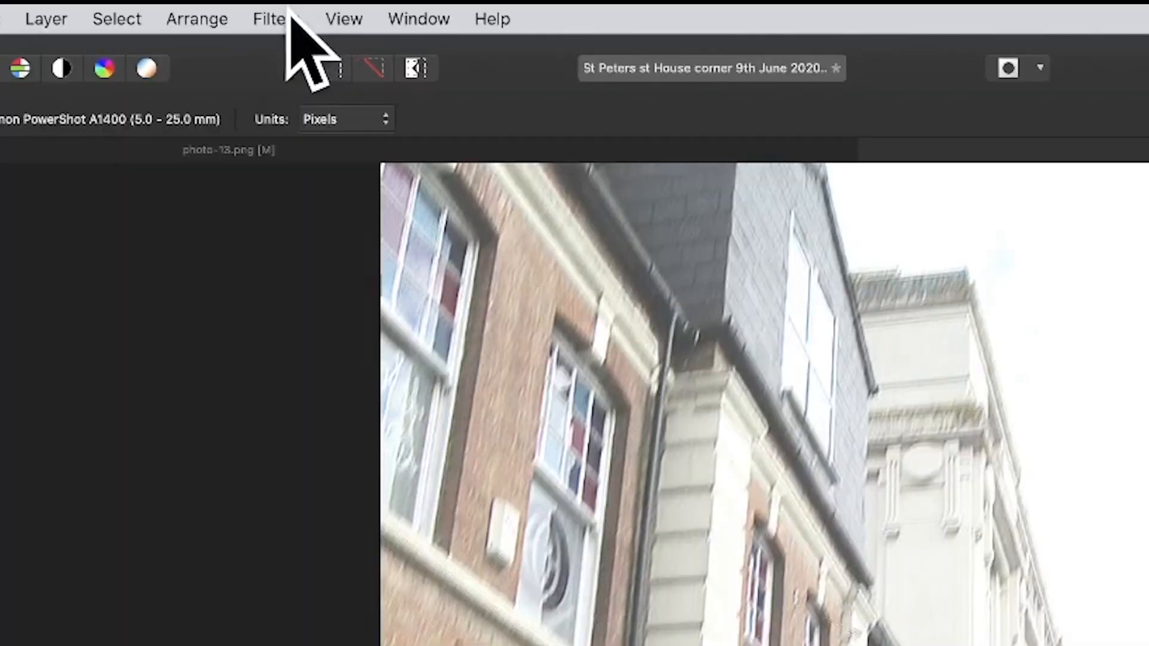
# Step: Start the Custom Blur filter again on the photo and set its offset to 10
pyautogui.click(277, 15)
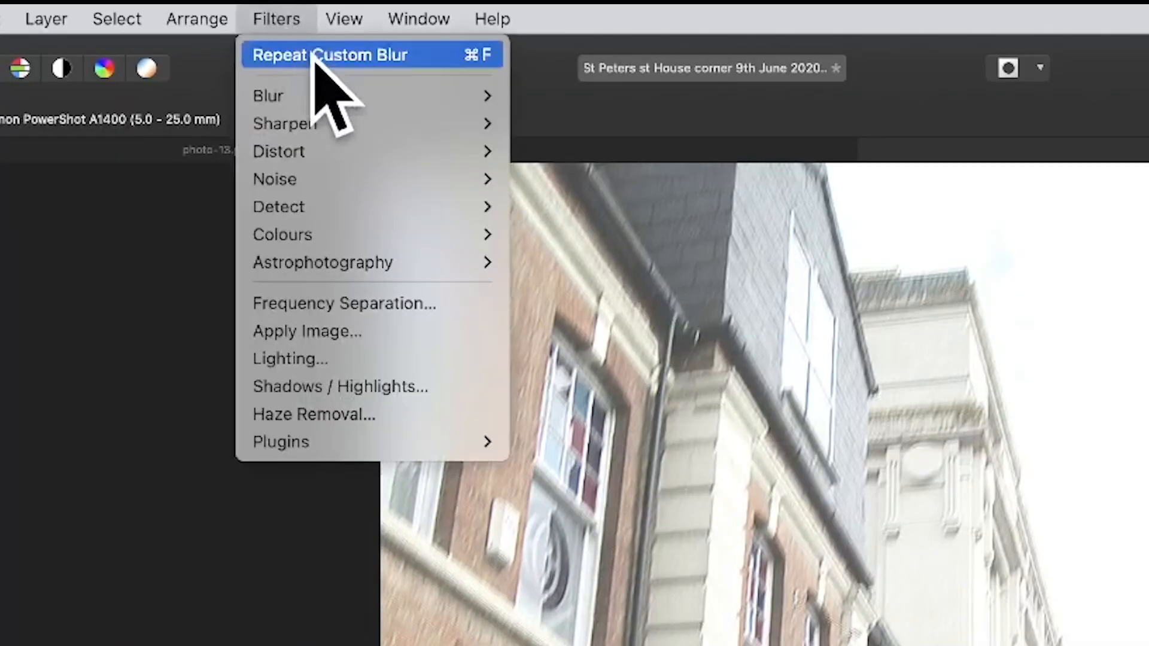
pyautogui.moveTo(321, 99)
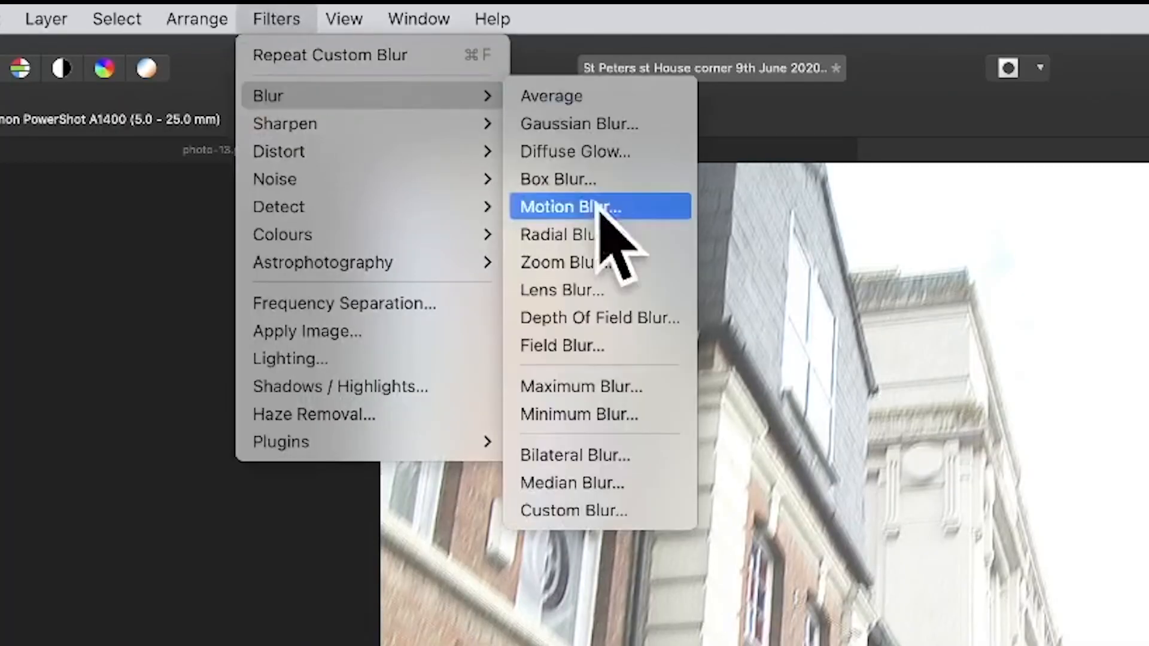
pyautogui.click(591, 508)
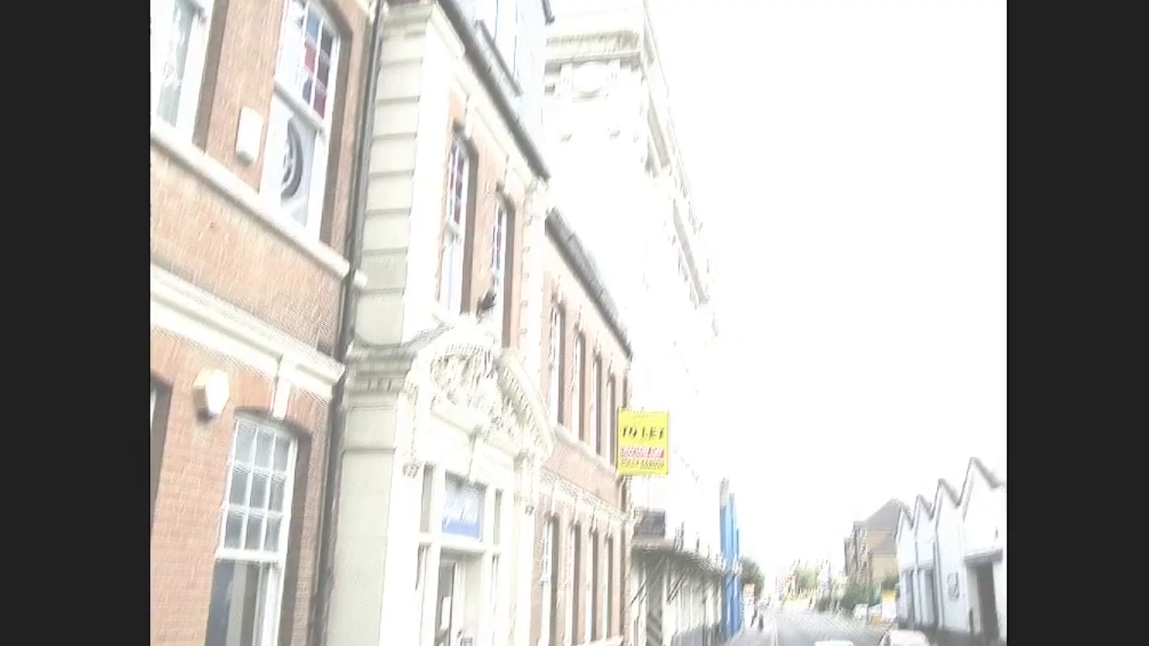
pyautogui.moveTo(775, 217); pyautogui.dragTo(677, 142)
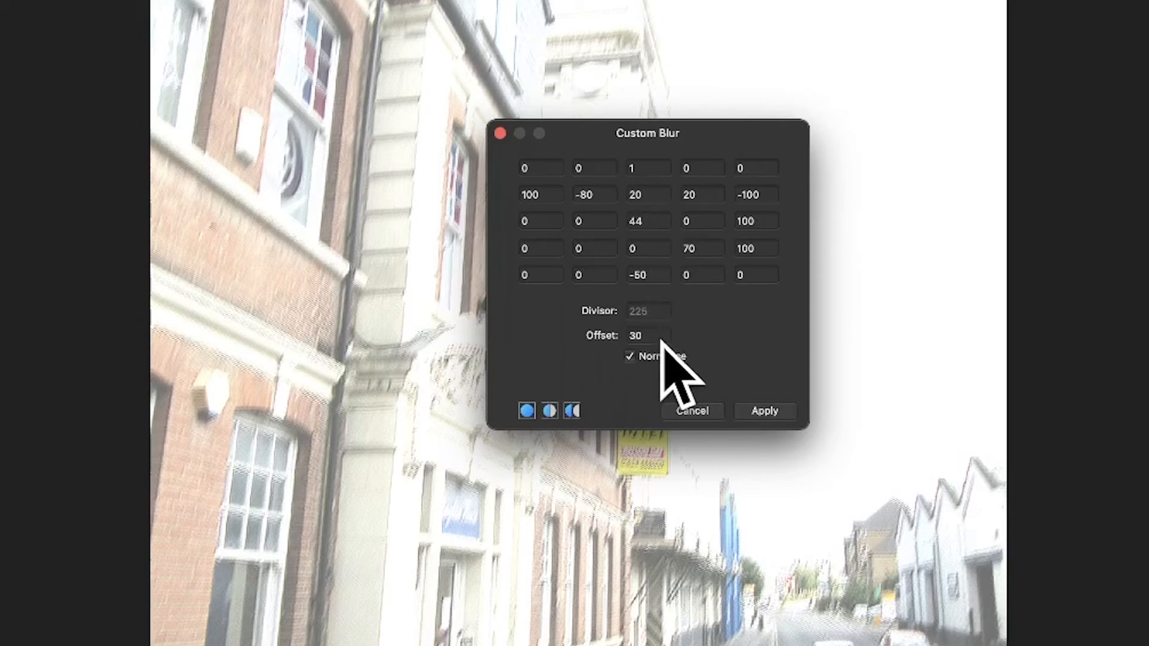
pyautogui.doubleClick(645, 334)
pyautogui.write('10')
pyautogui.press('Tab')
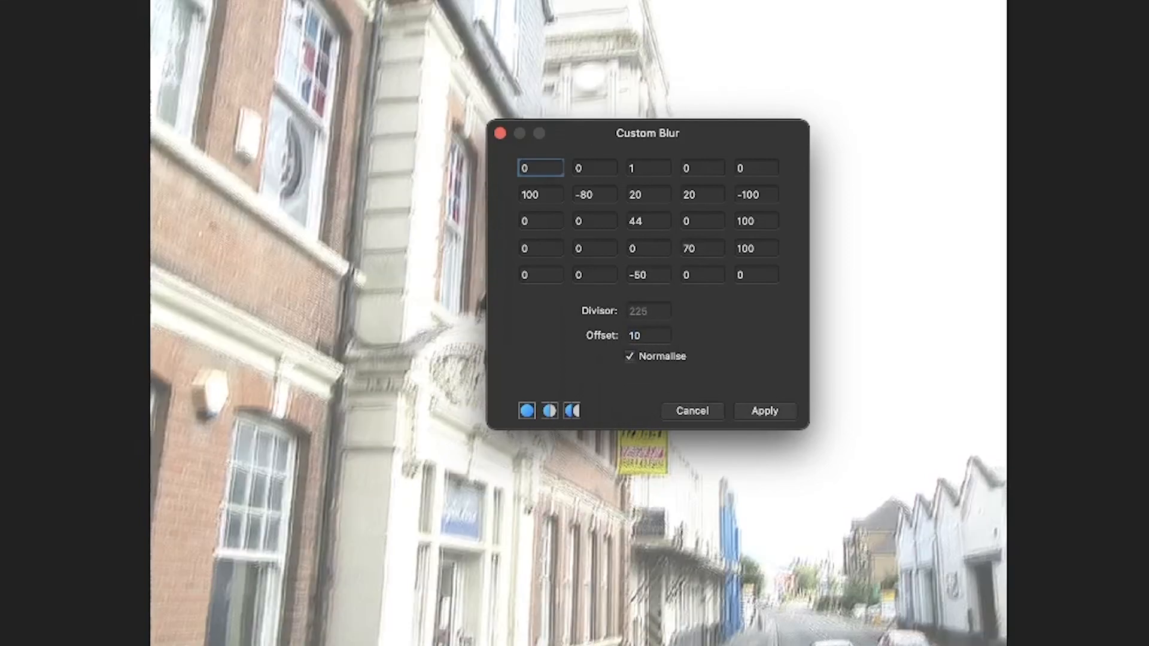
# Step: Reset all nonzero cells in the matrix's second row to 0
pyautogui.doubleClick(585, 195)
pyautogui.doubleClick(542, 193)
pyautogui.write('0')
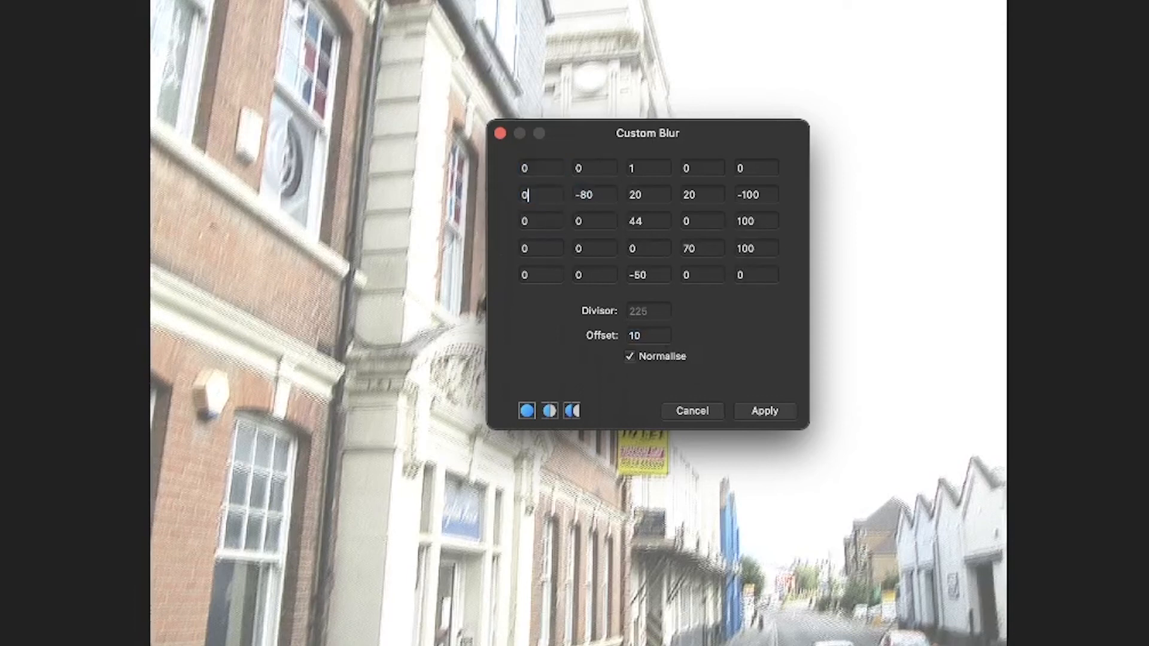
pyautogui.press('Tab')
pyautogui.write('0')
pyautogui.press('Tab')
pyautogui.write('0')
pyautogui.press('Tab')
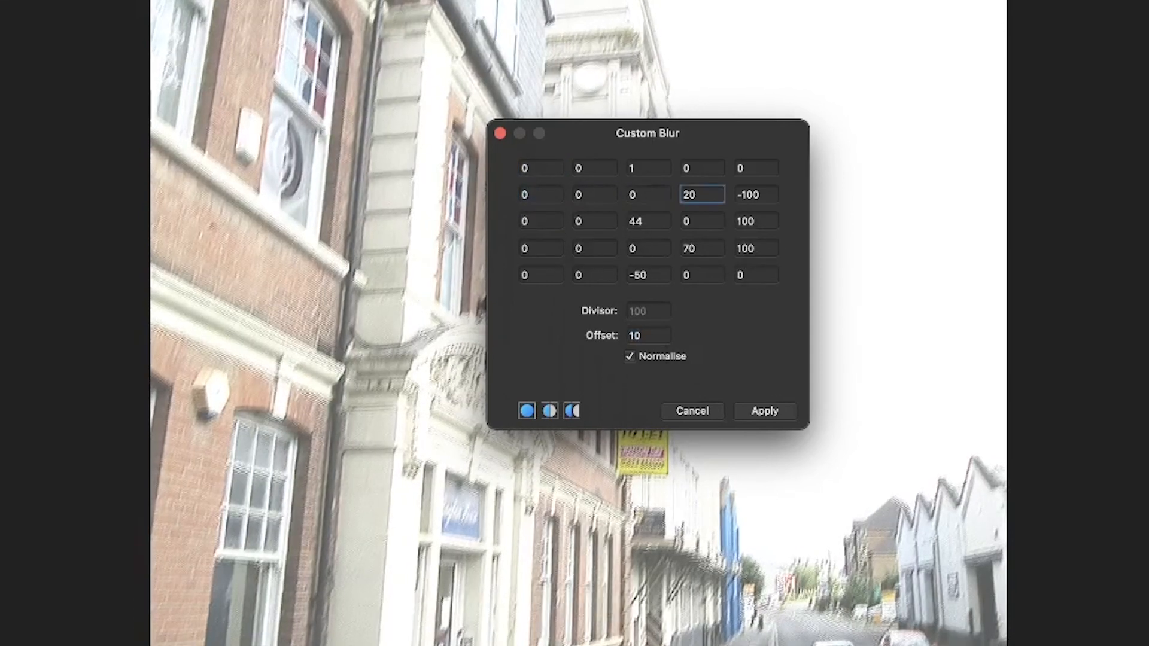
pyautogui.write('0')
pyautogui.press('Tab')
pyautogui.write('0')
pyautogui.press('Tab')
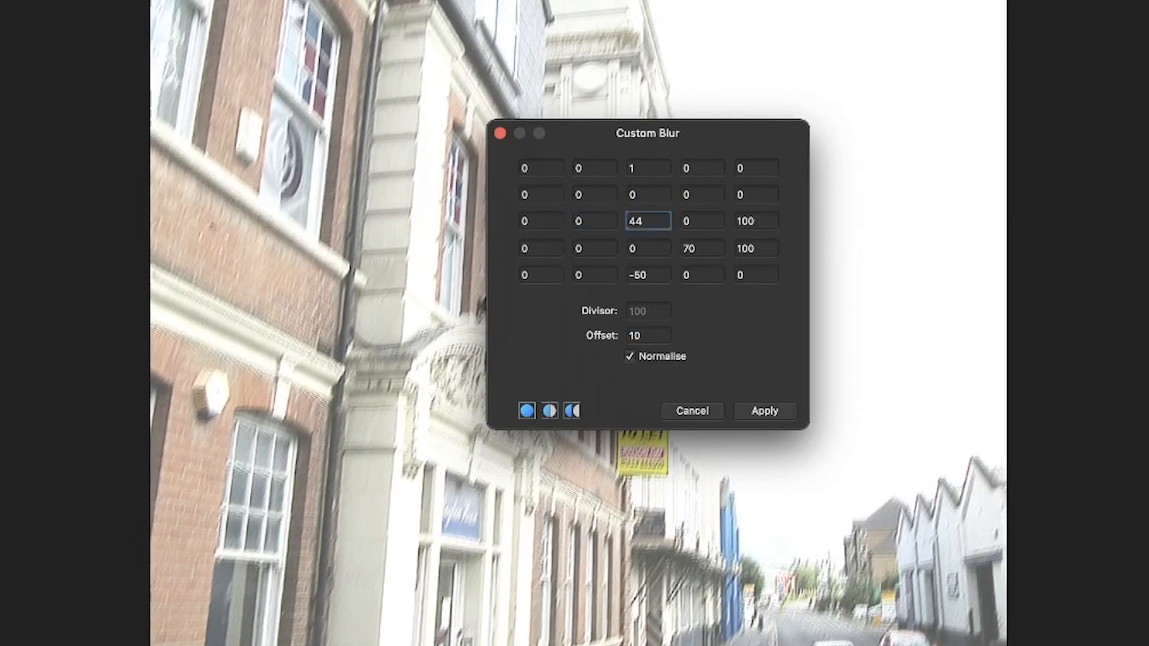
# Step: Reset the middle and last cells of the matrix's third row to 0
pyautogui.write('0')
pyautogui.press('Tab')
pyautogui.press('Tab')
pyautogui.write('0')
pyautogui.press('Tab')
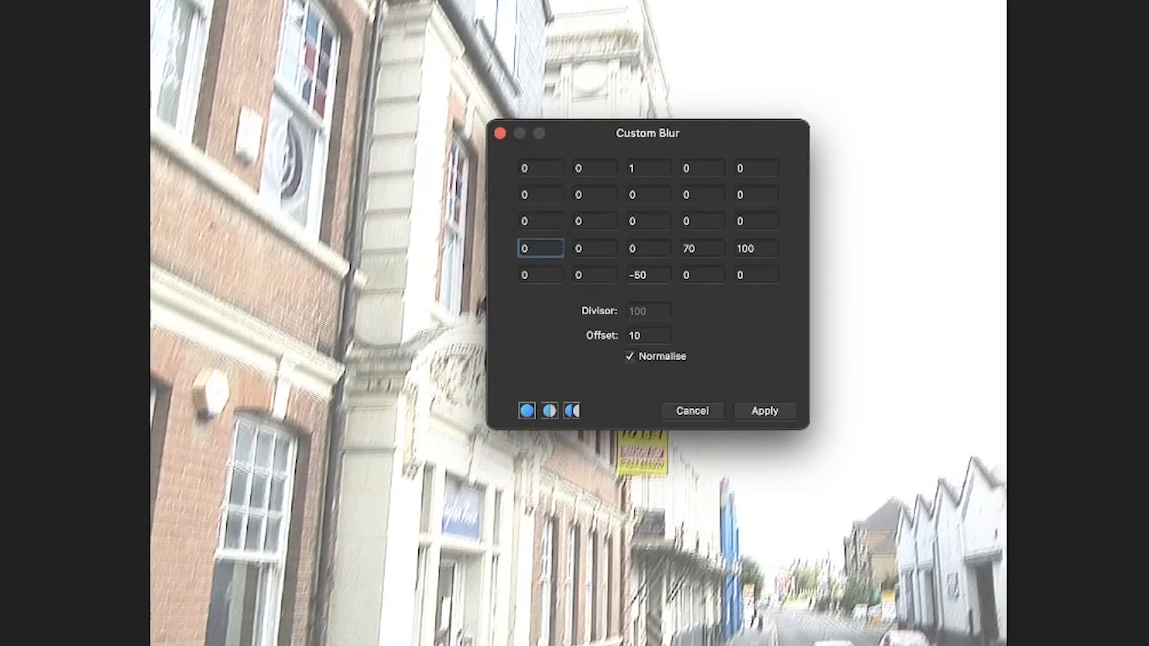